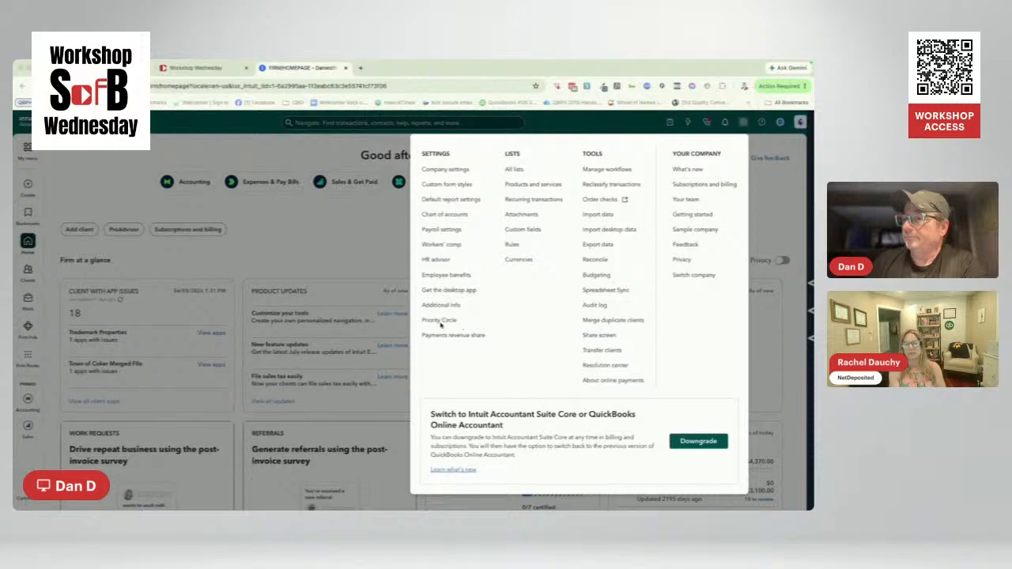
Open the Get the desktop app page and view its Windows and Mac download options
{"action": "left_click", "coordinate": [441, 292]}
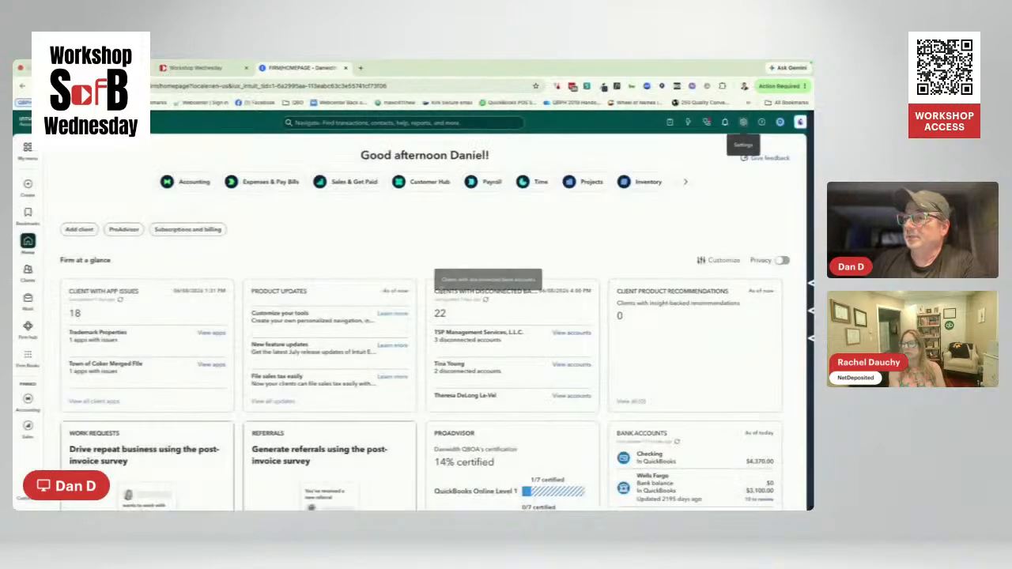
{"action": "left_click", "coordinate": [744, 123]}
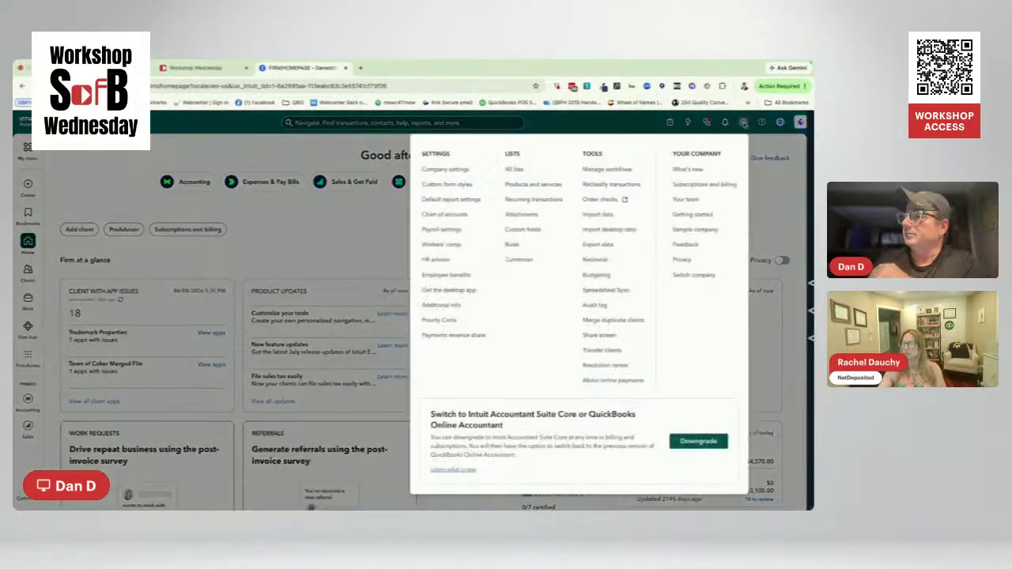
{"action": "left_click", "coordinate": [433, 291]}
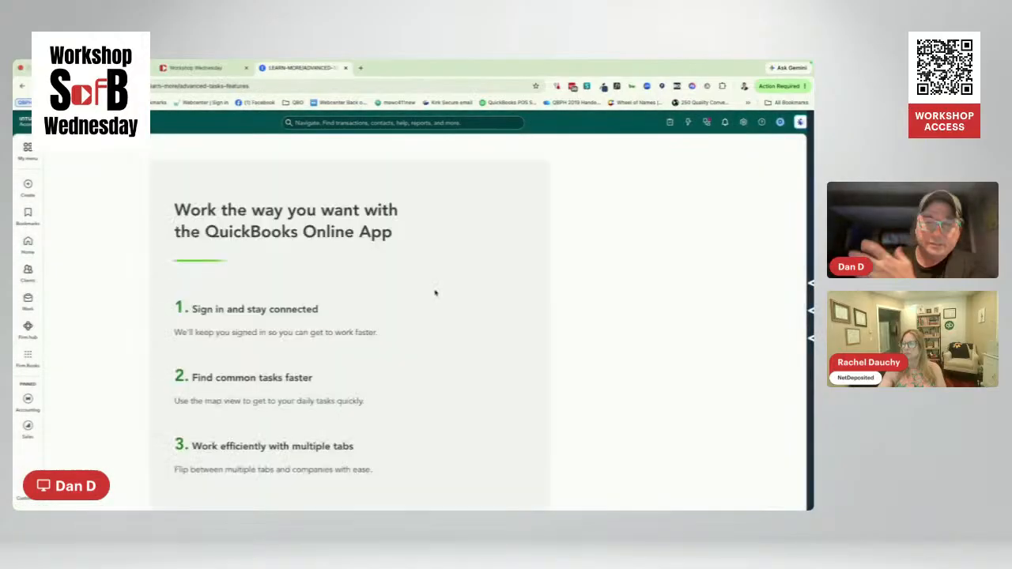
{"action": "scroll", "coordinate": [273, 385], "scroll_direction": "down", "scroll_amount": 2}
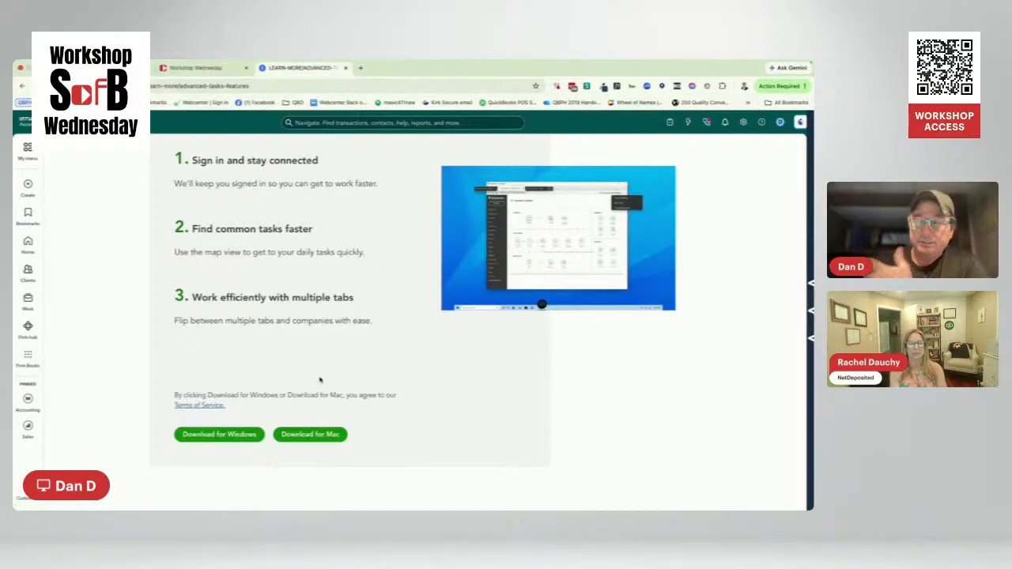
Switch to the QuickBooks Online desktop app and turn on Desktop View for schoolofbookkeeping.com LLC
{"action": "key", "text": "ctrl+Left"}
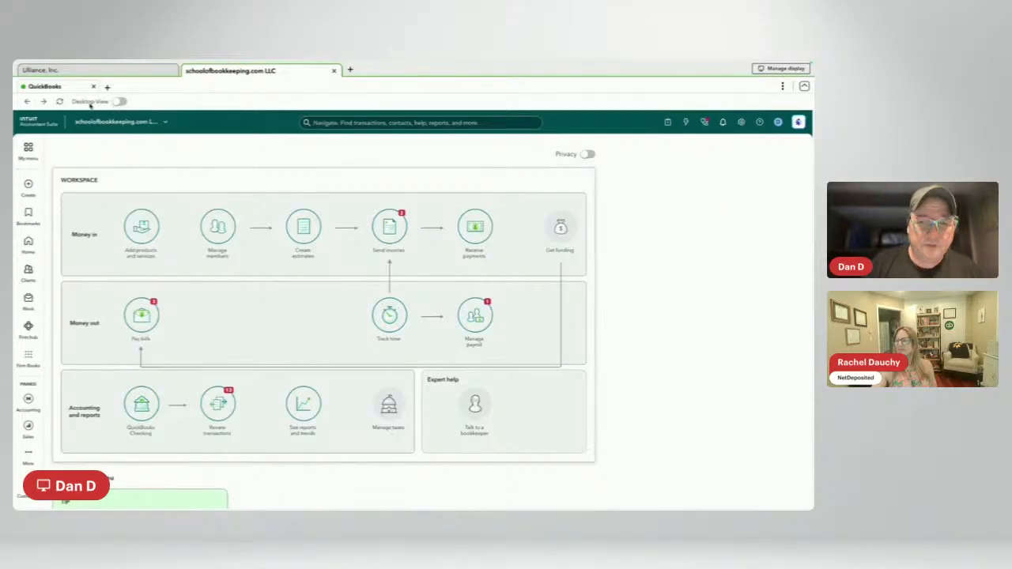
{"action": "left_click", "coordinate": [119, 102]}
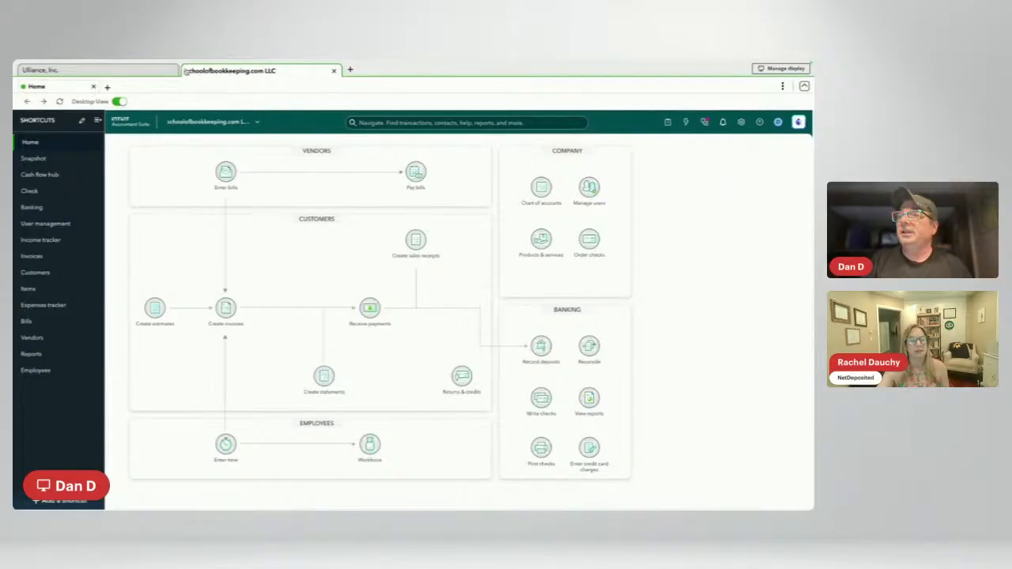
Look through the app's desktop-style commands, including the Banking and Reports groups
{"action": "mouse_move", "coordinate": [187, 61]}
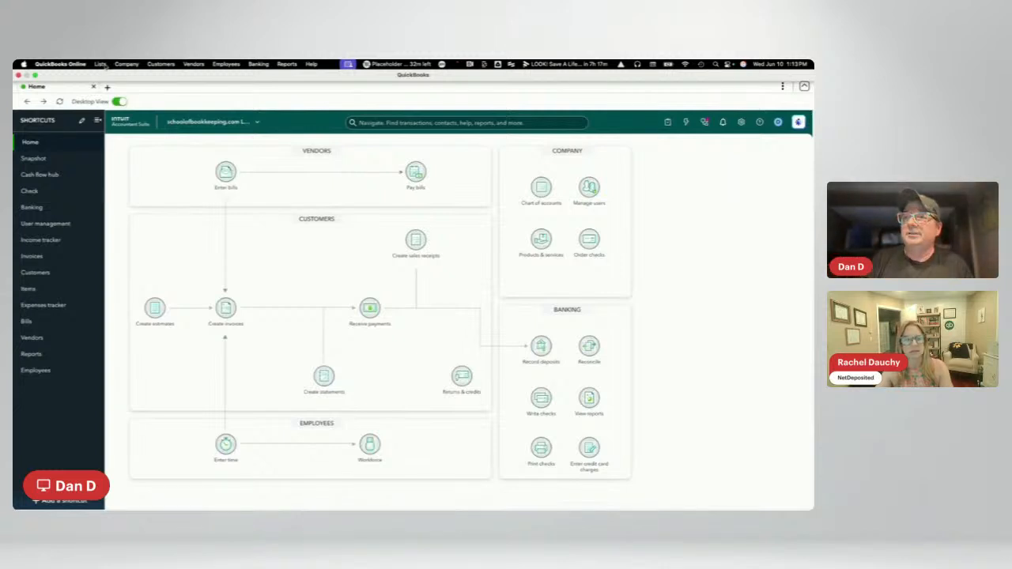
{"action": "left_click", "coordinate": [102, 67]}
{"action": "mouse_move", "coordinate": [121, 67]}
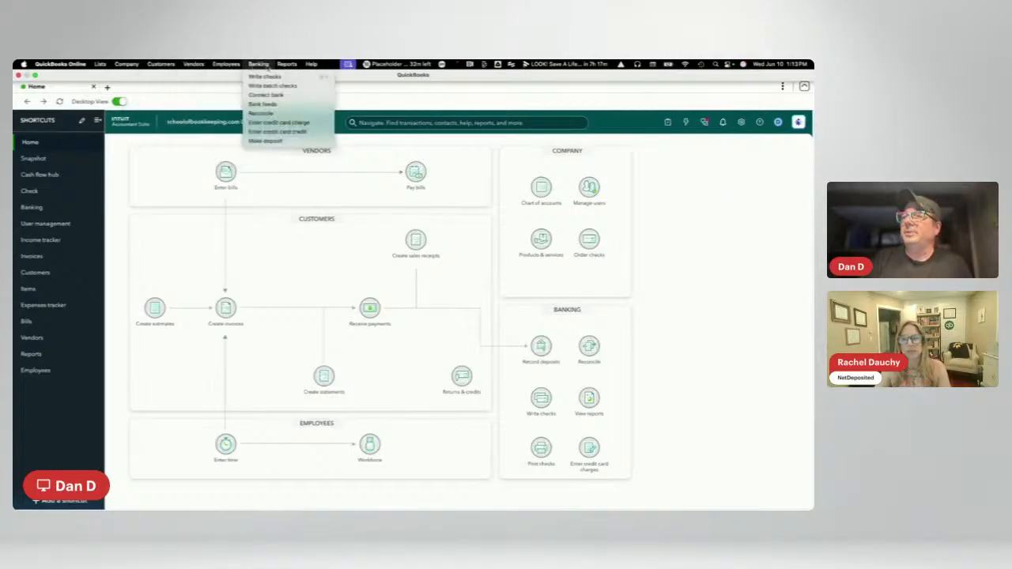
{"action": "mouse_move", "coordinate": [289, 69]}
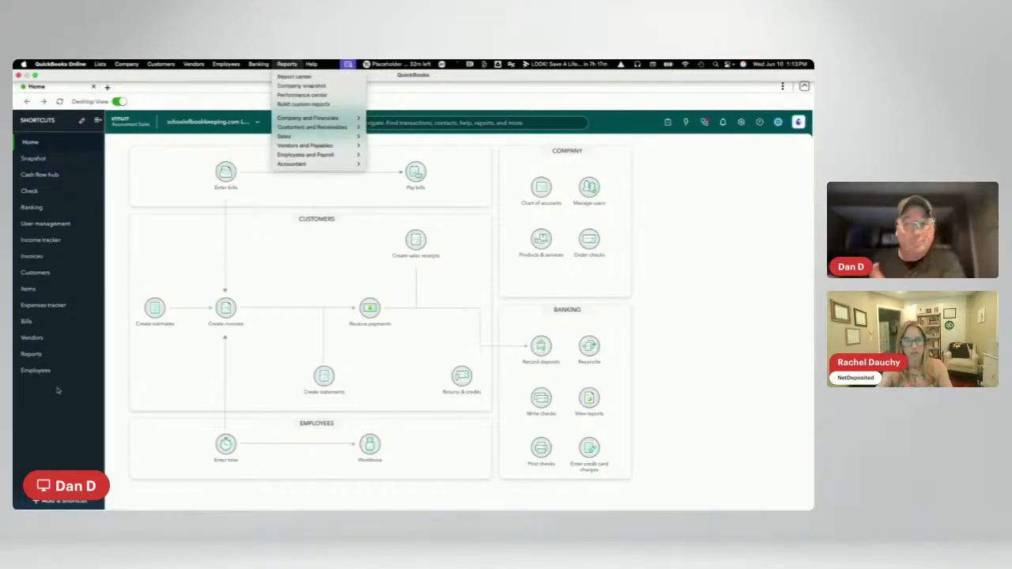
{"action": "left_click", "coordinate": [82, 121]}
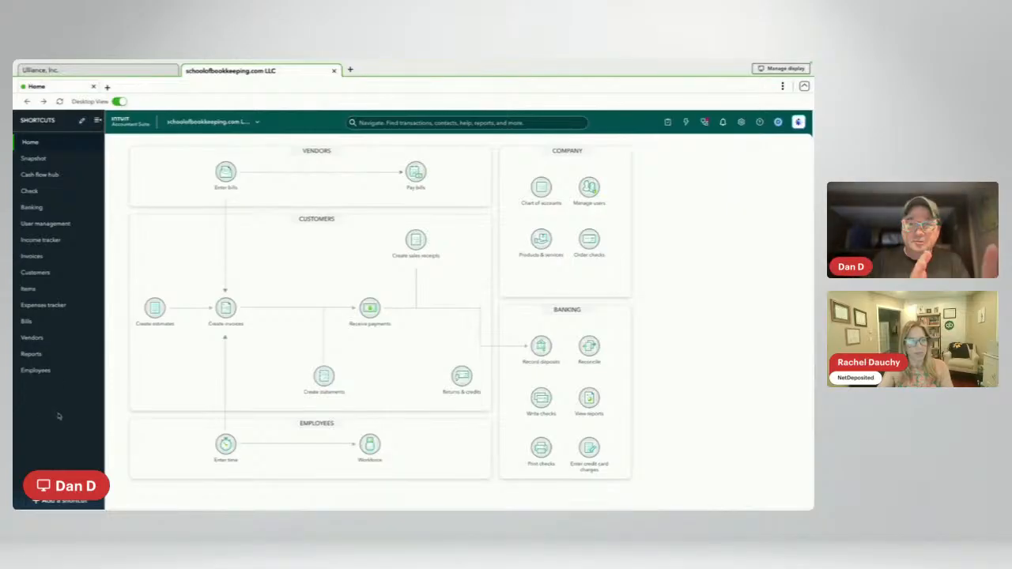
Turn off Desktop View and look at the available Help commands
{"action": "left_click", "coordinate": [120, 102]}
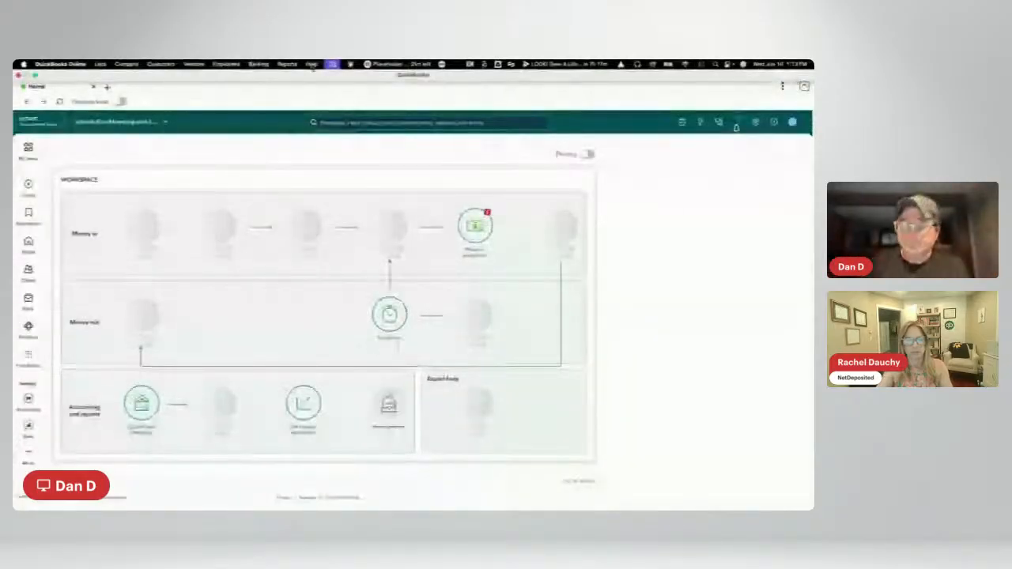
{"action": "left_click", "coordinate": [311, 65]}
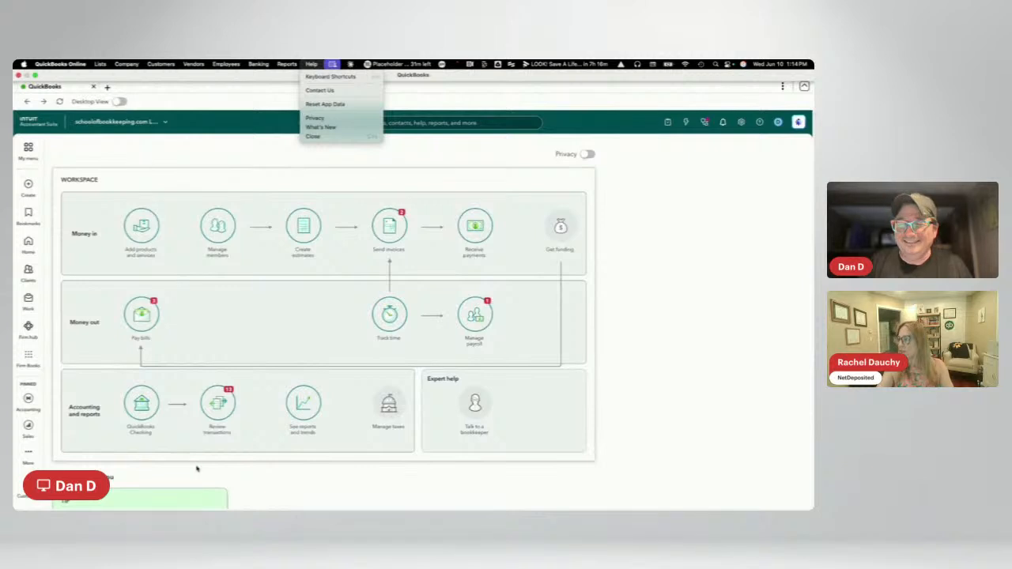
{"action": "left_click", "coordinate": [201, 156]}
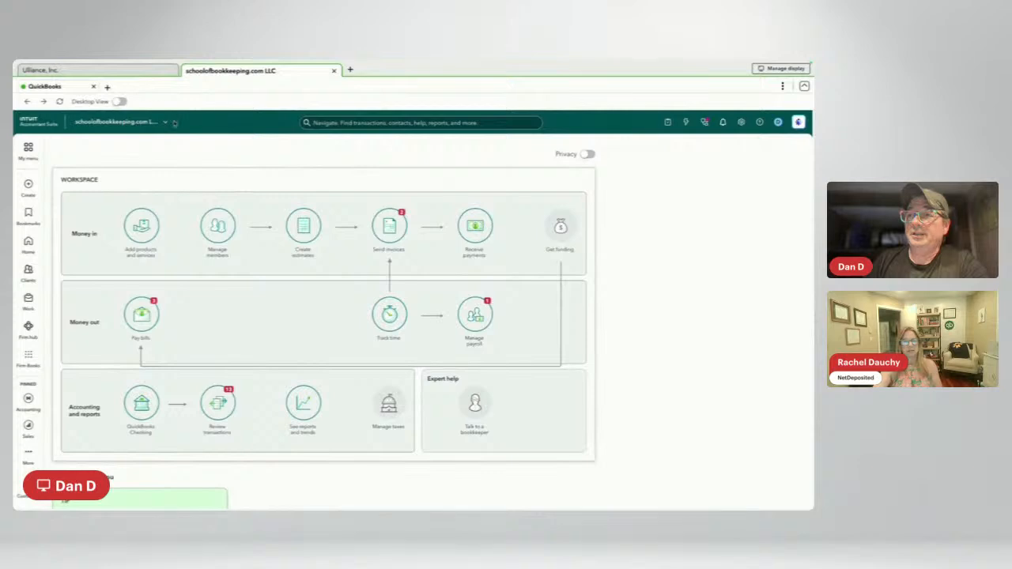
Open the WP Wine Imports client alongside the other companies, and switch among them back to schoolofbookkeeping.com LLC
{"action": "left_click", "coordinate": [110, 122]}
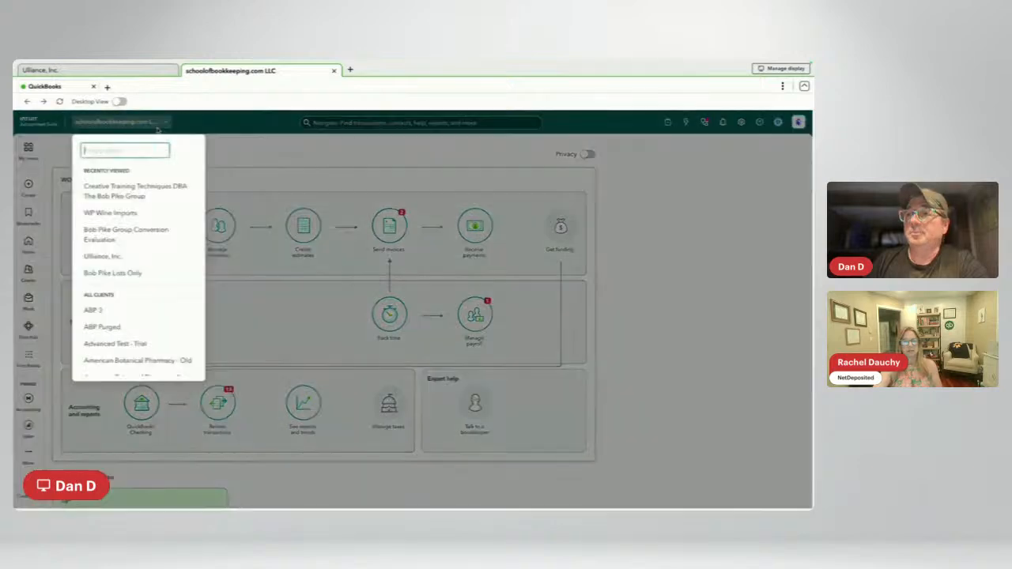
{"action": "left_click", "coordinate": [117, 215]}
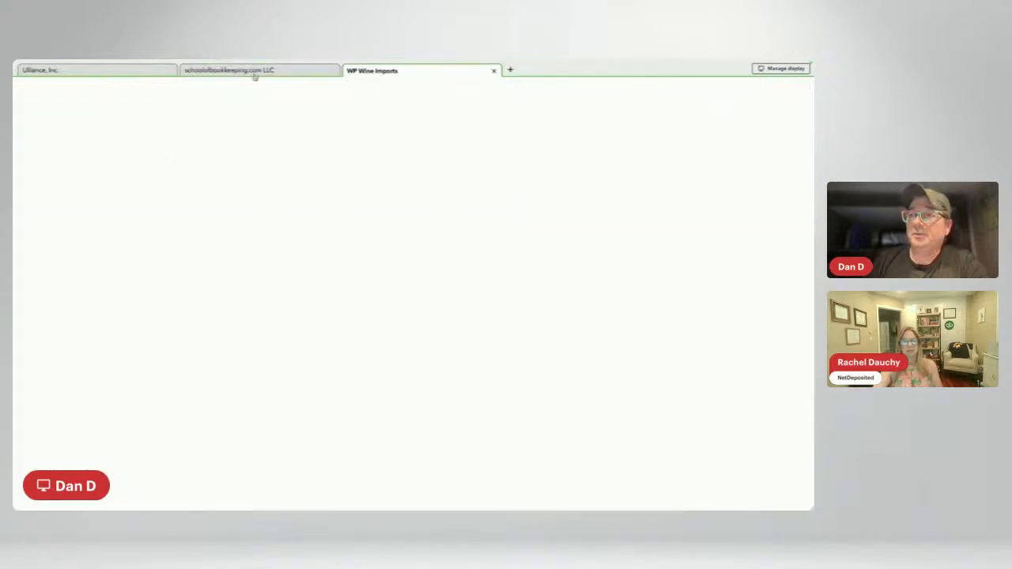
{"action": "left_click", "coordinate": [261, 72]}
{"action": "left_click", "coordinate": [134, 74]}
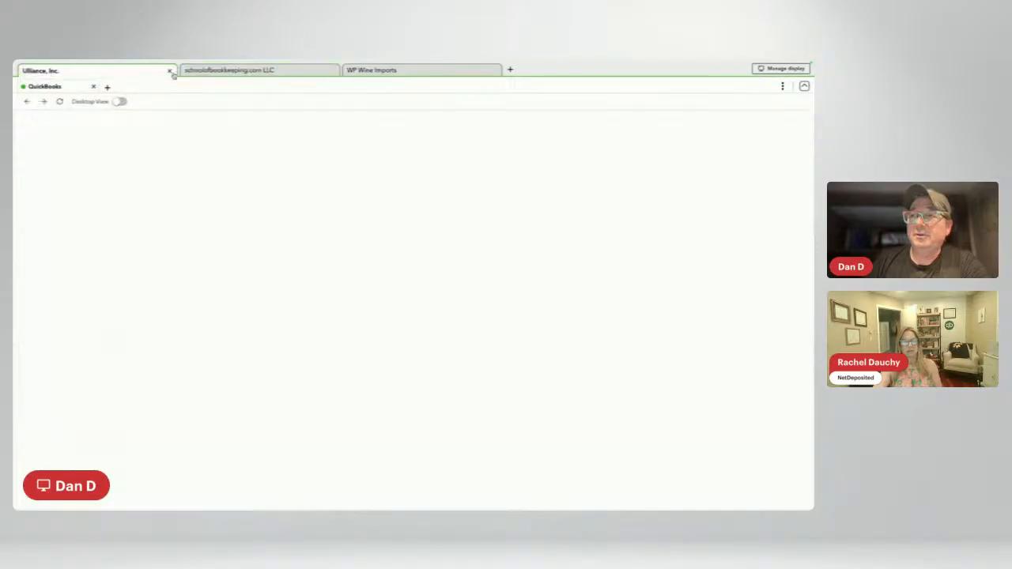
{"action": "left_click", "coordinate": [233, 71]}
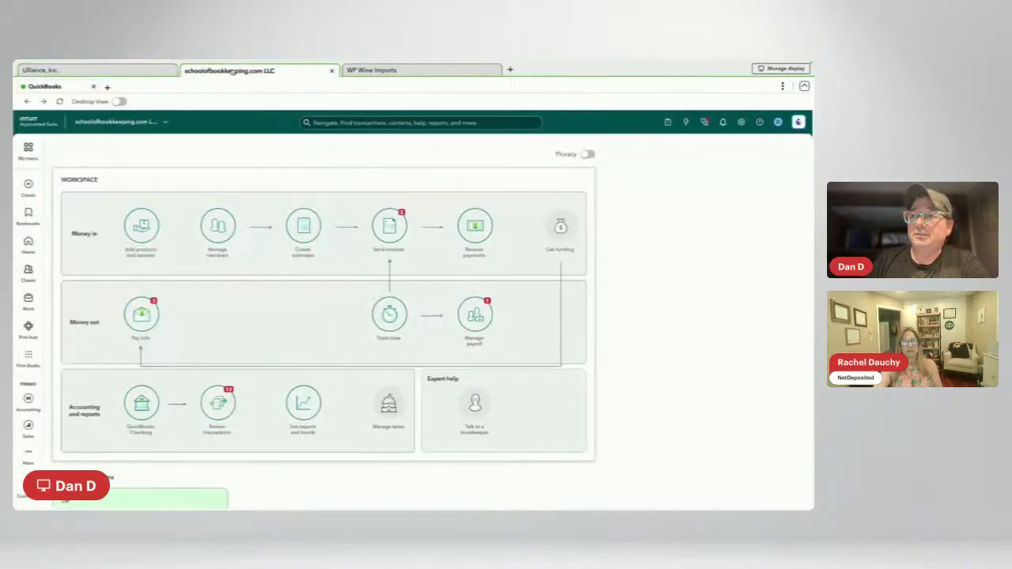
{"action": "left_click", "coordinate": [375, 71]}
{"action": "left_click", "coordinate": [277, 72]}
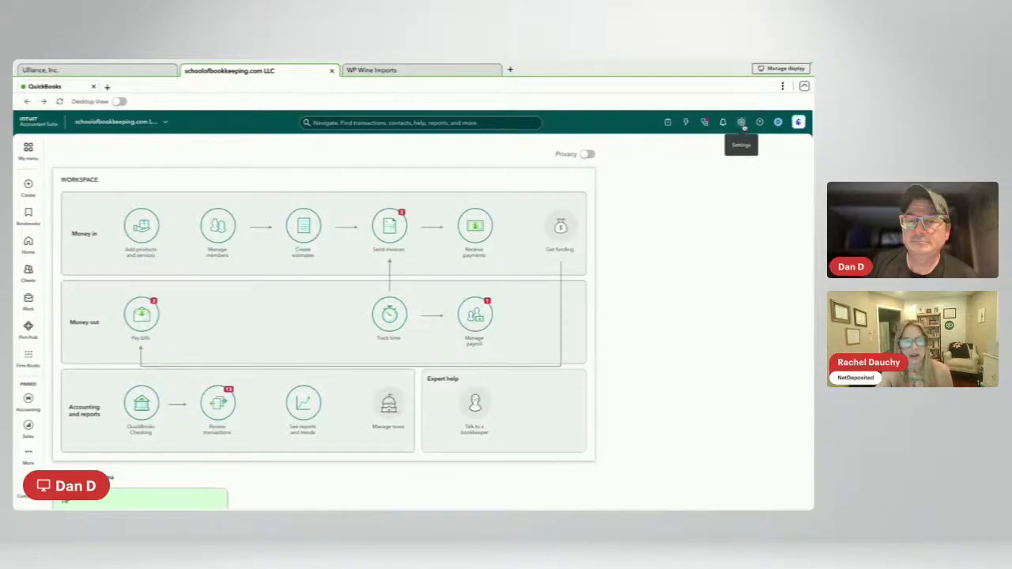
Look over the settings, lists and tools options of schoolofbookkeeping.com LLC
{"action": "left_click", "coordinate": [741, 123]}
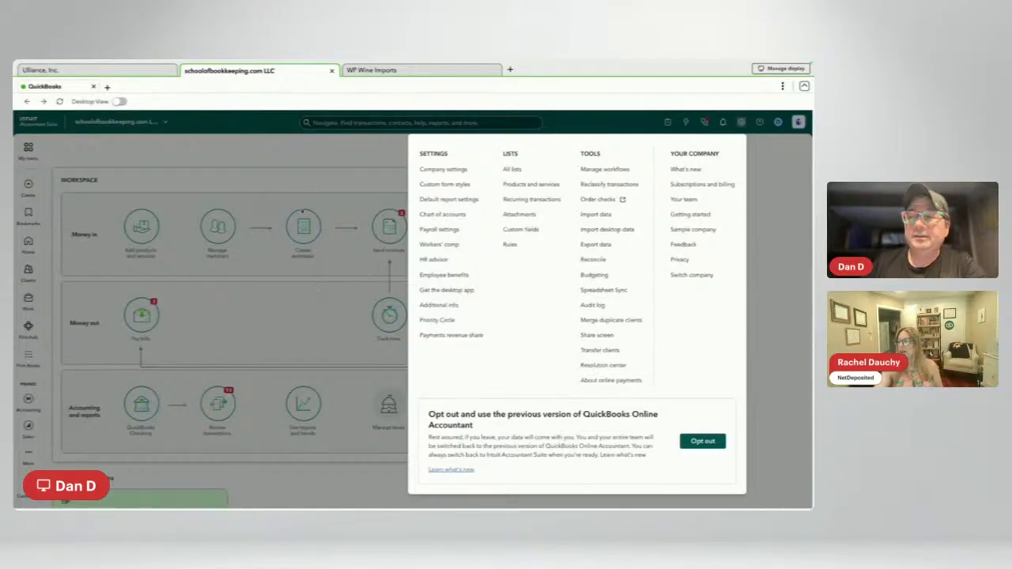
{"action": "left_click", "coordinate": [740, 122]}
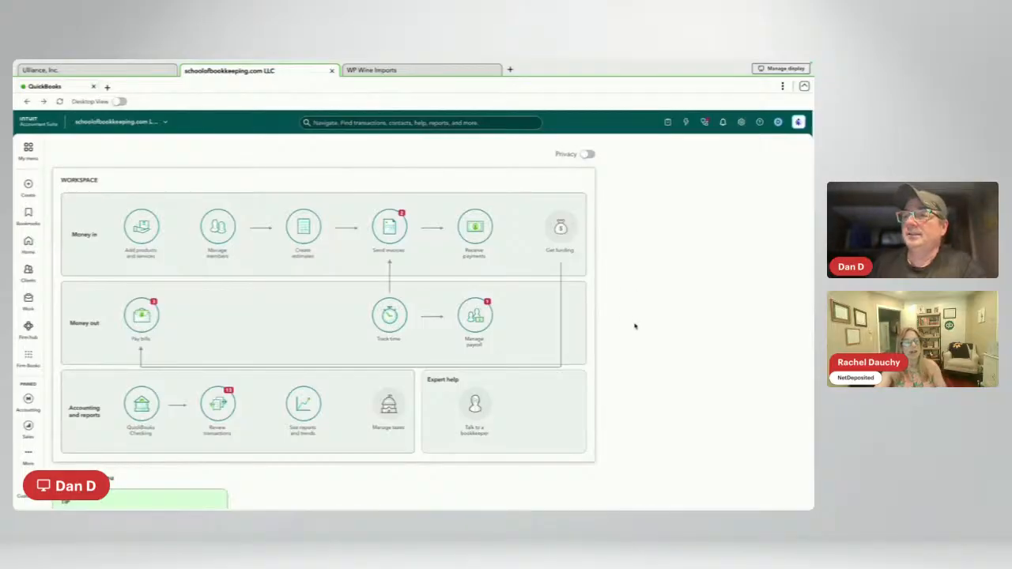
Turn Desktop View back on and look through the Company and Employees commands
{"action": "left_click", "coordinate": [119, 102]}
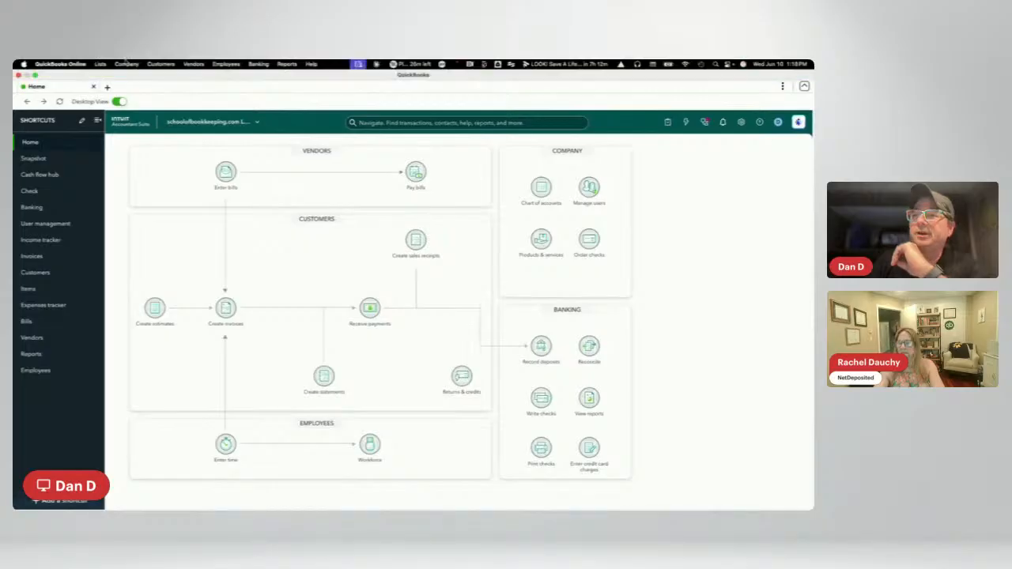
{"action": "left_click", "coordinate": [128, 65]}
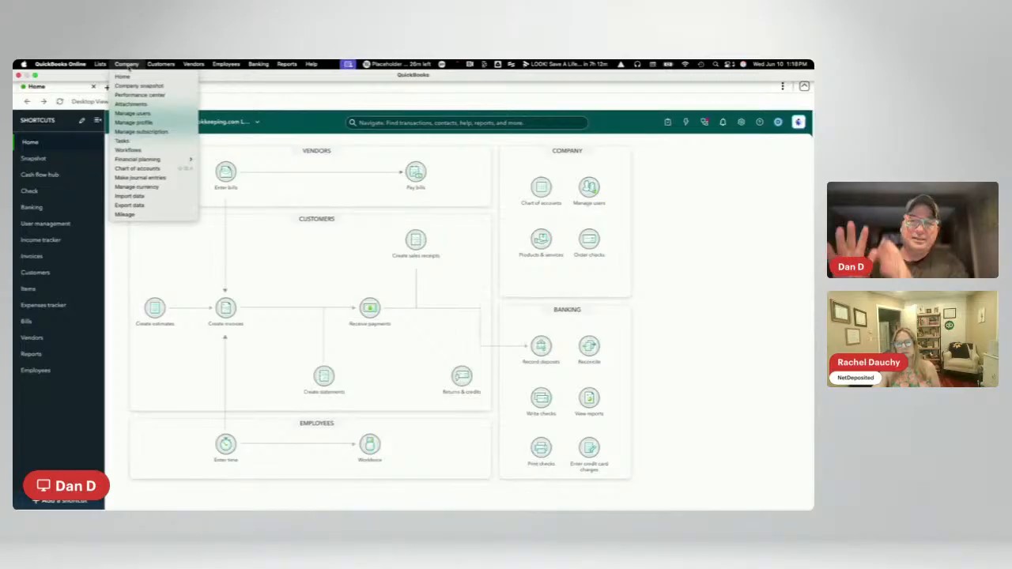
{"action": "mouse_move", "coordinate": [226, 64]}
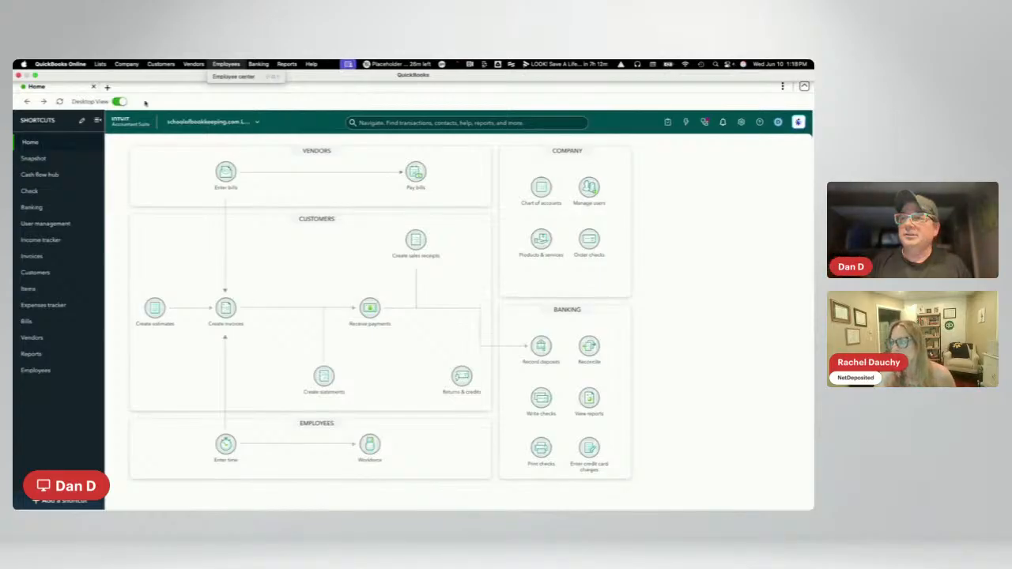
{"action": "mouse_move", "coordinate": [133, 68]}
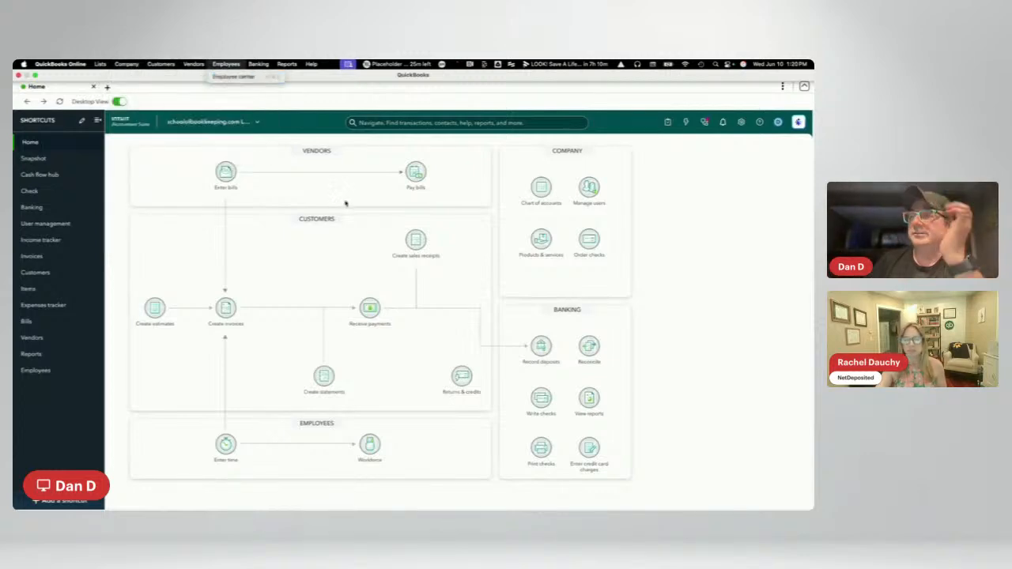
Switch to QuickBooks Online in Chrome and expand the RightTool sidebar
{"action": "key", "text": "ctrl+Right"}
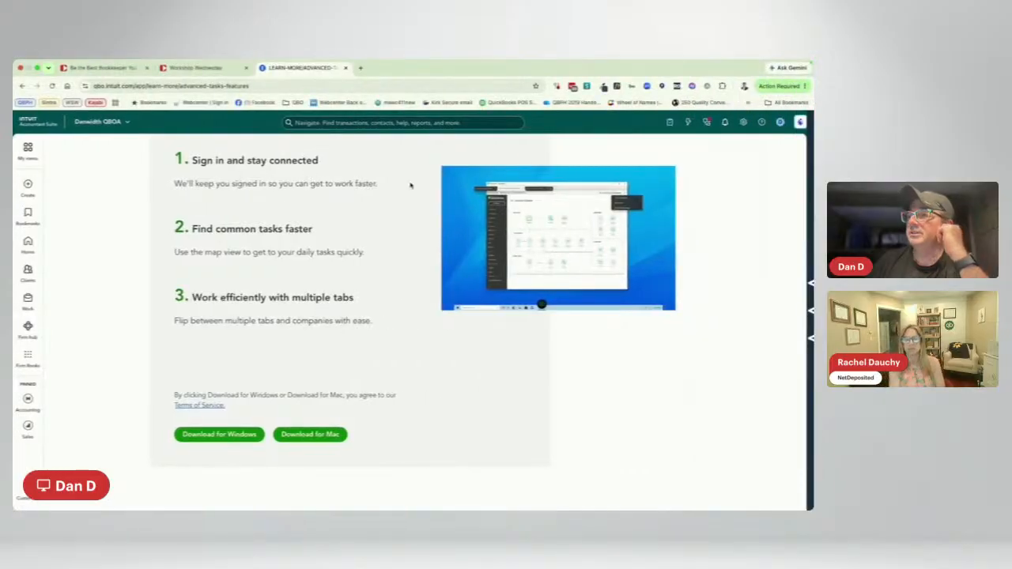
{"action": "left_click", "coordinate": [809, 338]}
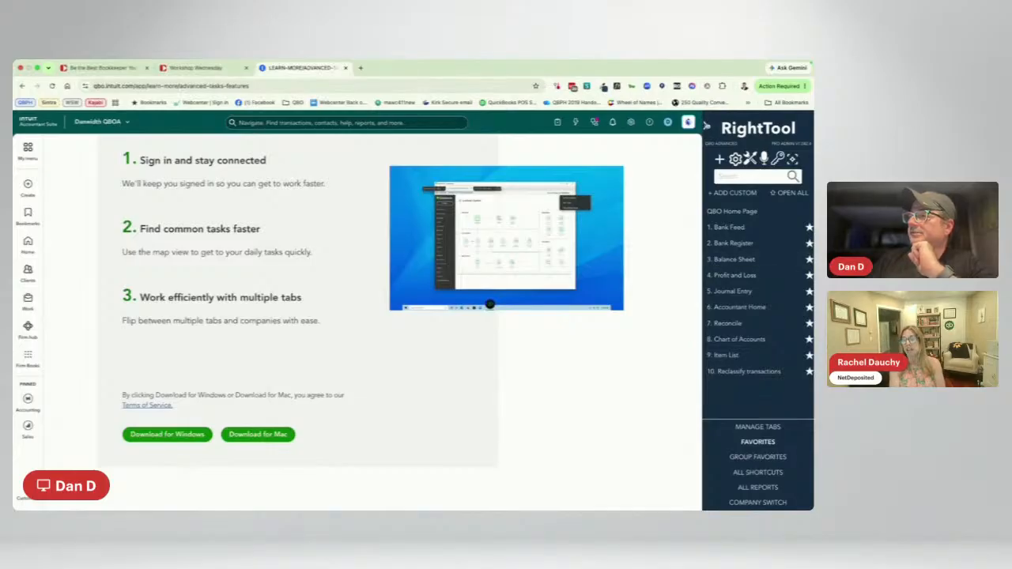
{"action": "left_click", "coordinate": [704, 125]}
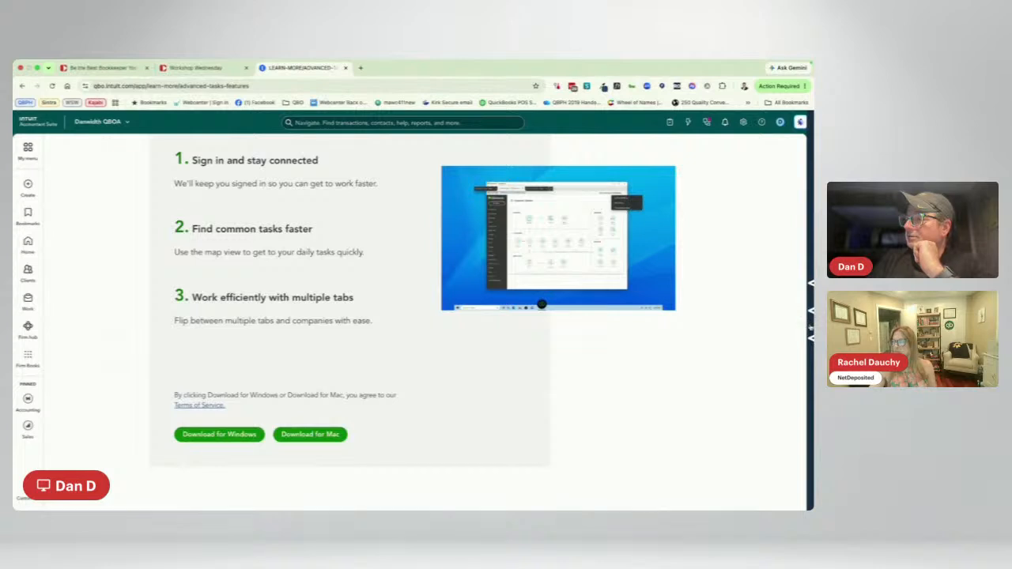
{"action": "left_click", "coordinate": [807, 323]}
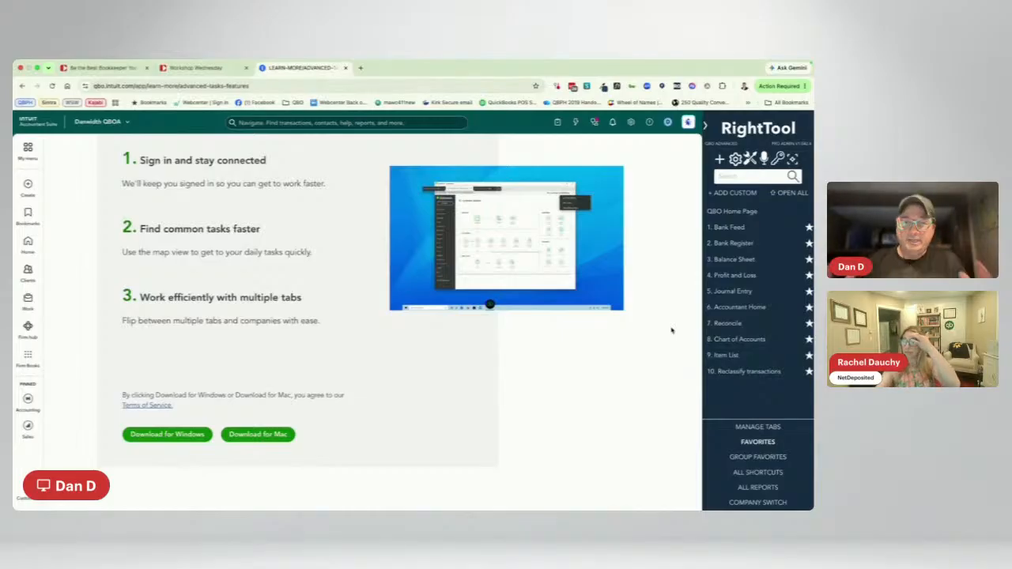
Open the RightTool options and review the Batch PRO features
{"action": "left_click", "coordinate": [750, 161]}
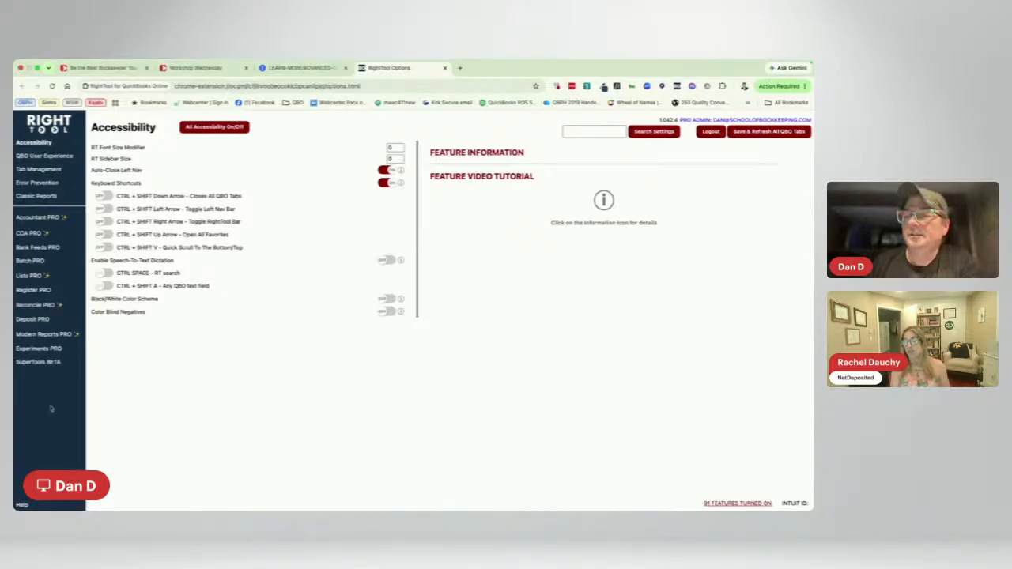
{"action": "left_click", "coordinate": [33, 261]}
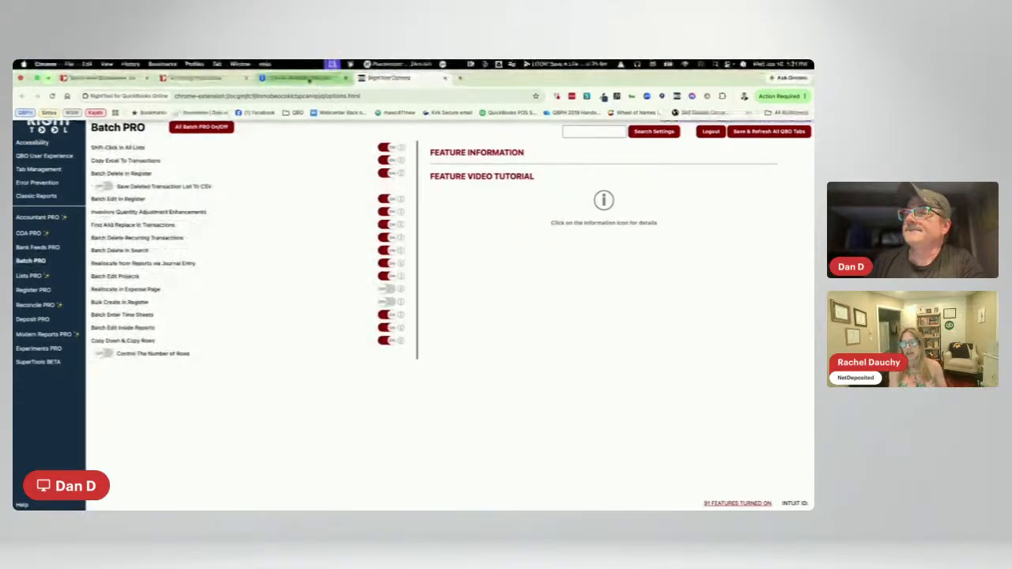
Return to the Danwidth QBOA company, open its bookmarked chart of accounts and view the Savings account's register
{"action": "left_click", "coordinate": [301, 67]}
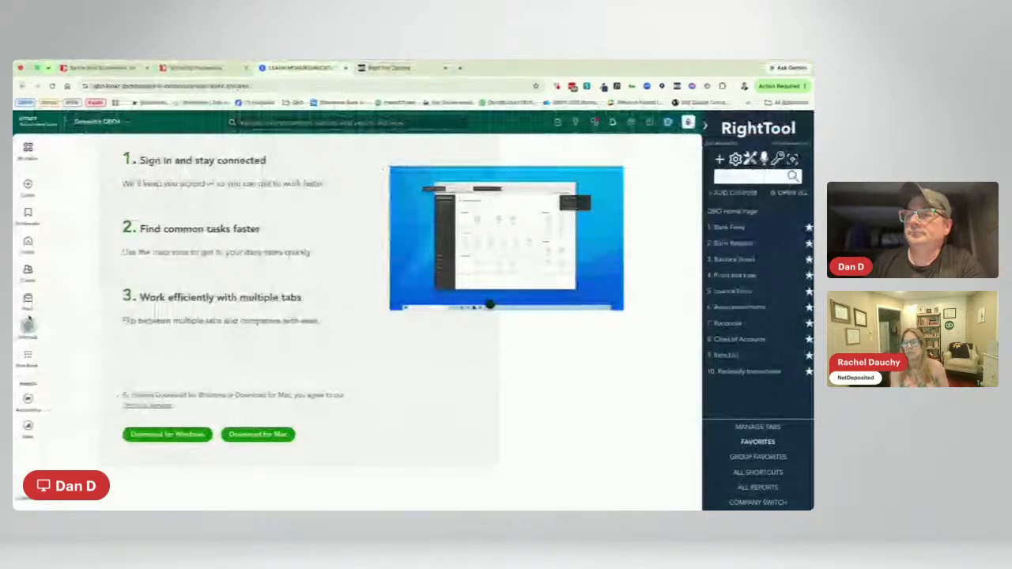
{"action": "mouse_move", "coordinate": [29, 297]}
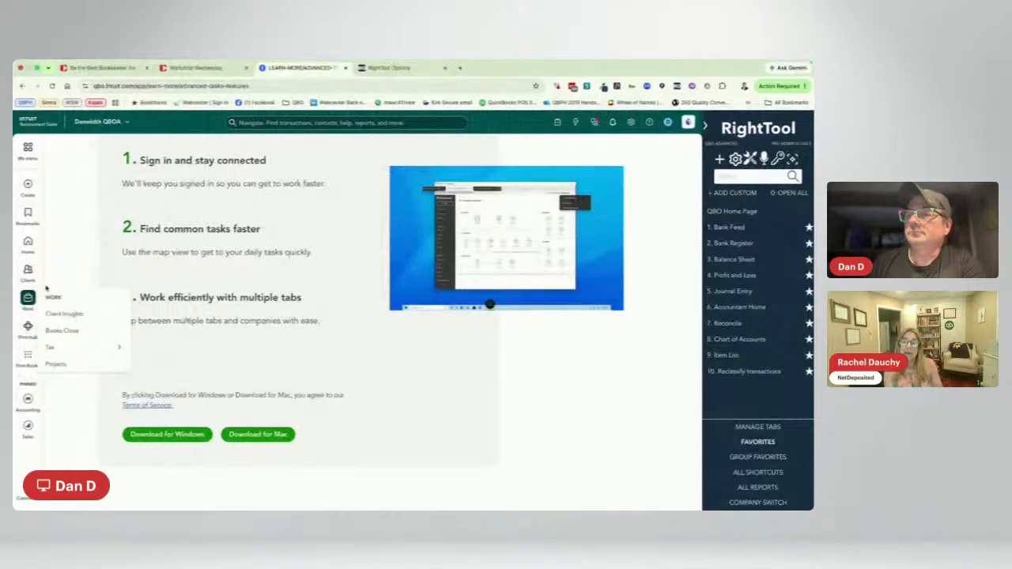
{"action": "mouse_move", "coordinate": [28, 212]}
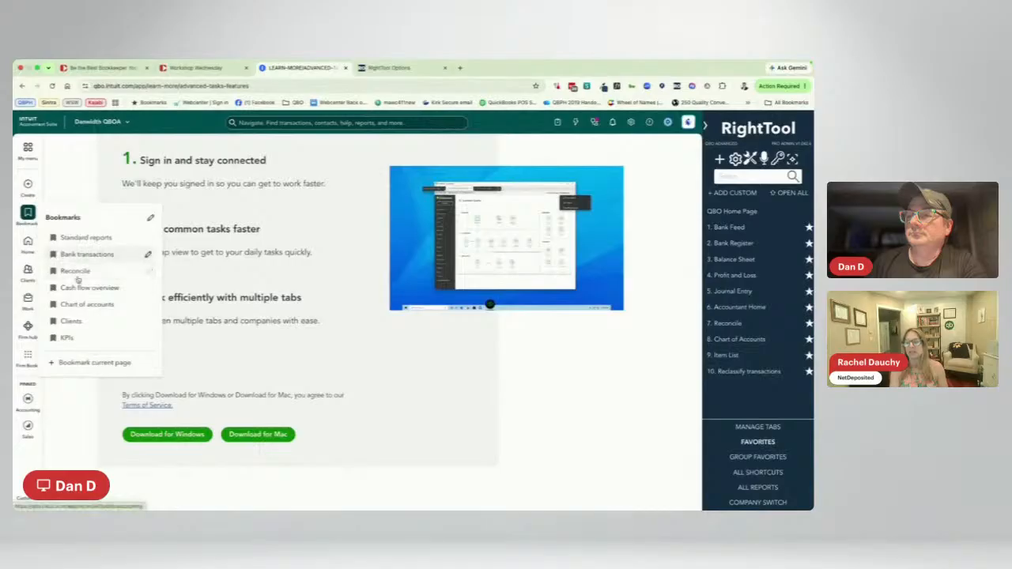
{"action": "left_click", "coordinate": [80, 303]}
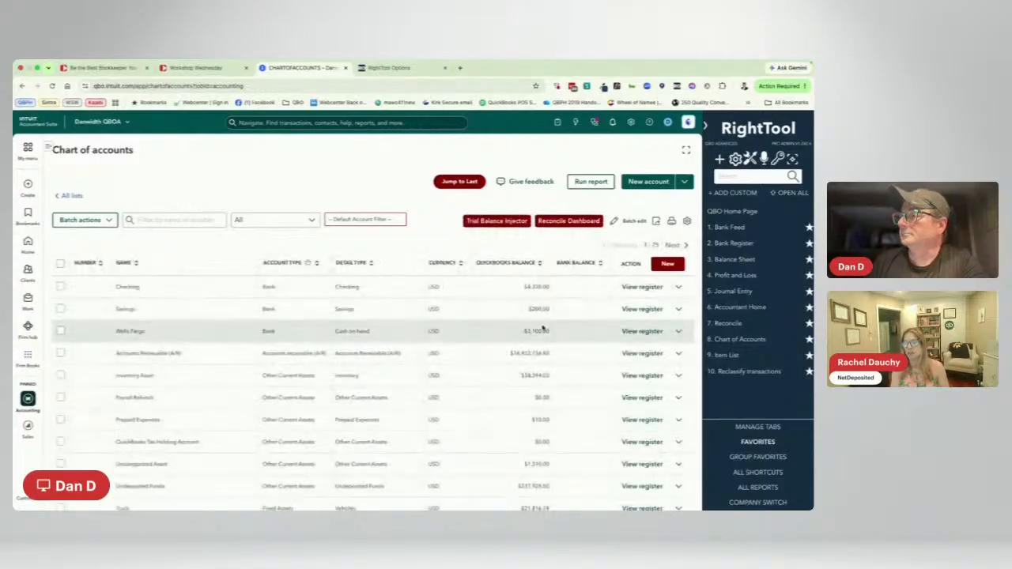
{"action": "left_click", "coordinate": [650, 313]}
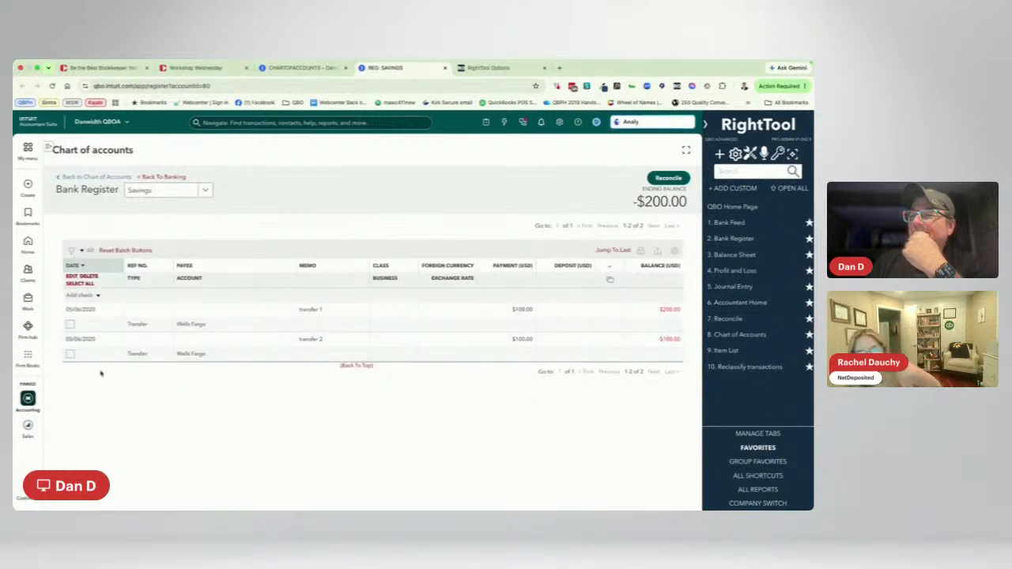
Switch the bank register from Savings to Checking and on to Wells Fargo, and look through the Wells Fargo transactions
{"action": "left_click", "coordinate": [205, 190]}
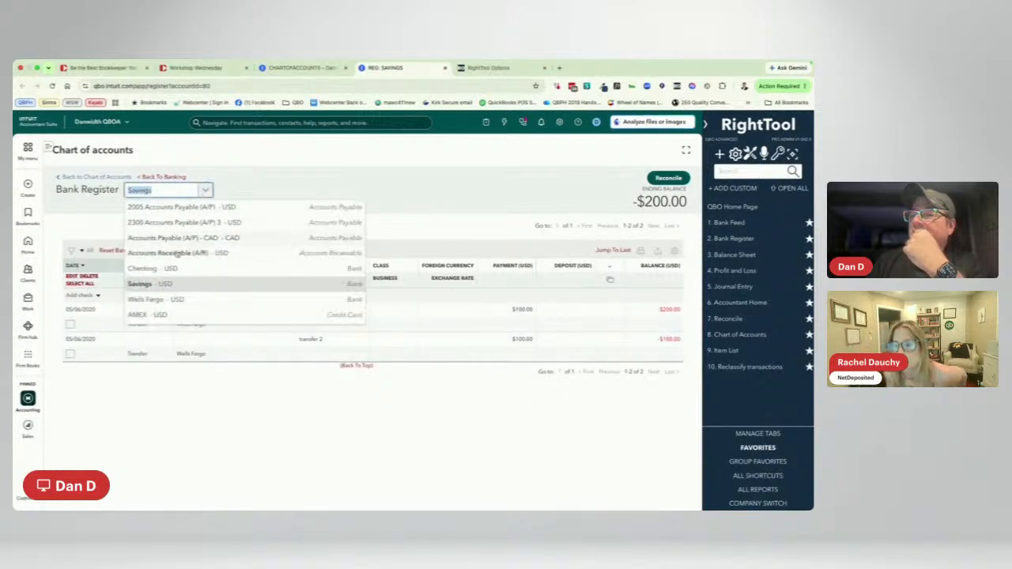
{"action": "left_click", "coordinate": [153, 268]}
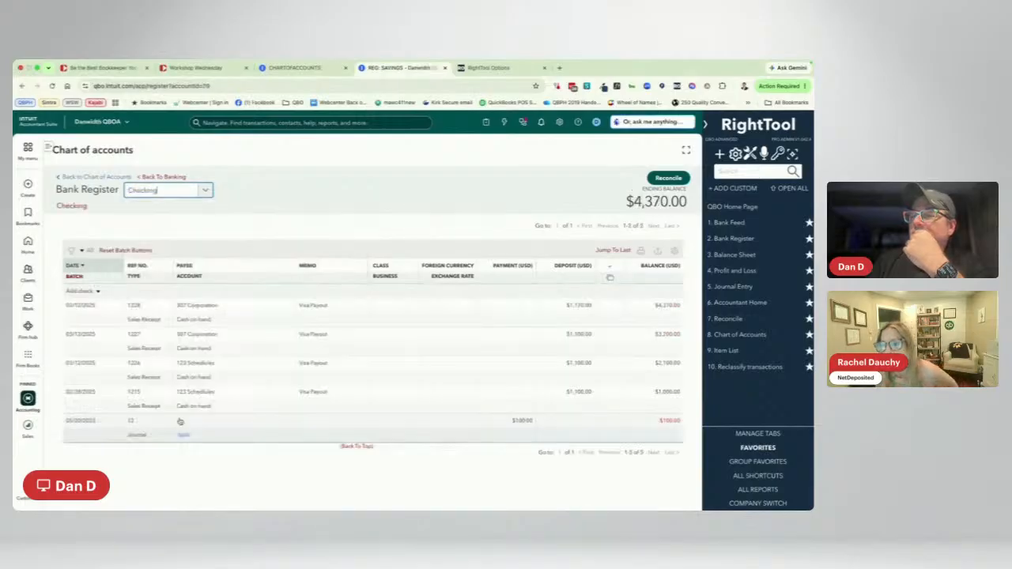
{"action": "left_click", "coordinate": [204, 192]}
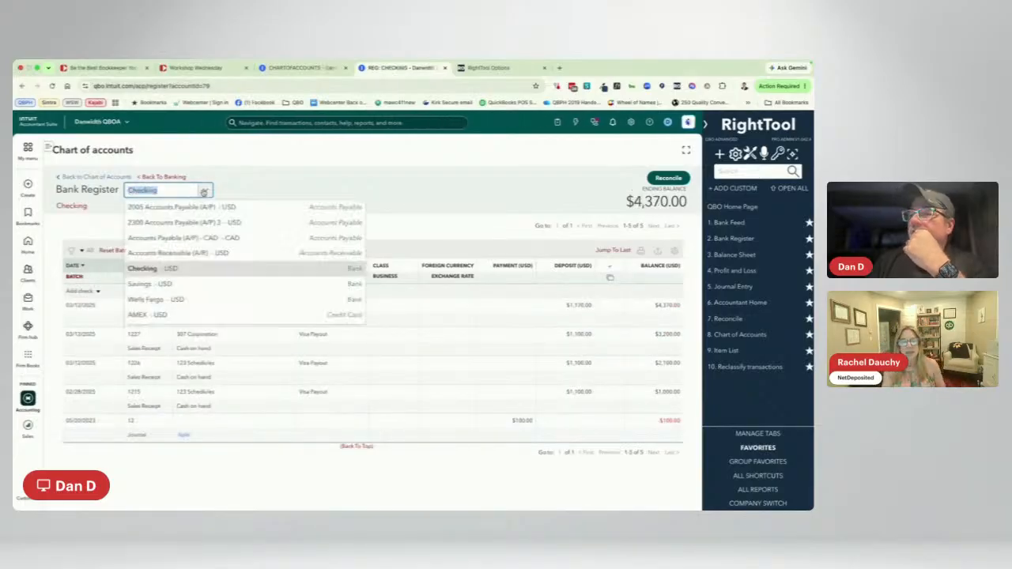
{"action": "left_click", "coordinate": [193, 327]}
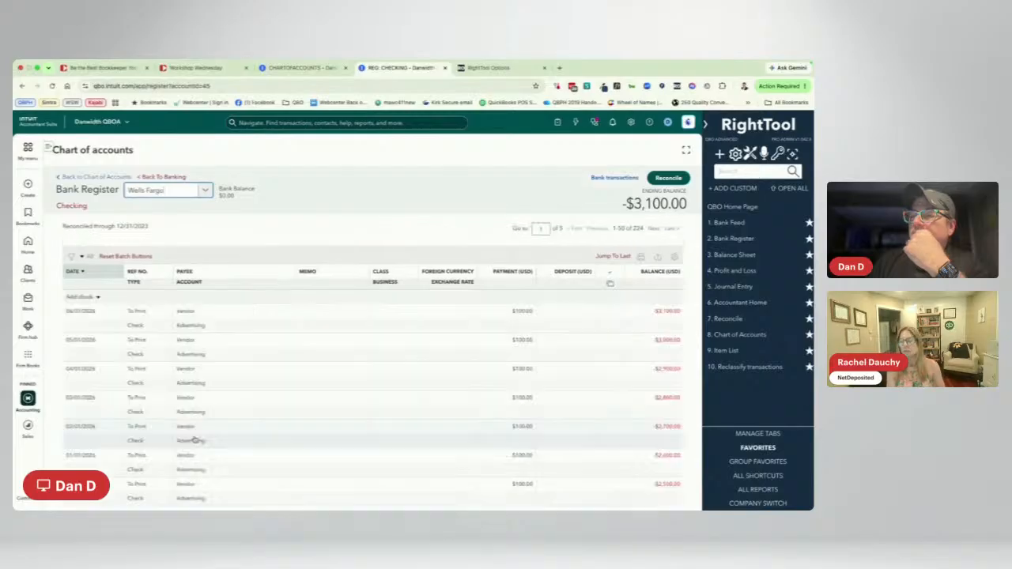
{"action": "scroll", "coordinate": [213, 401], "scroll_direction": "down", "scroll_amount": 15}
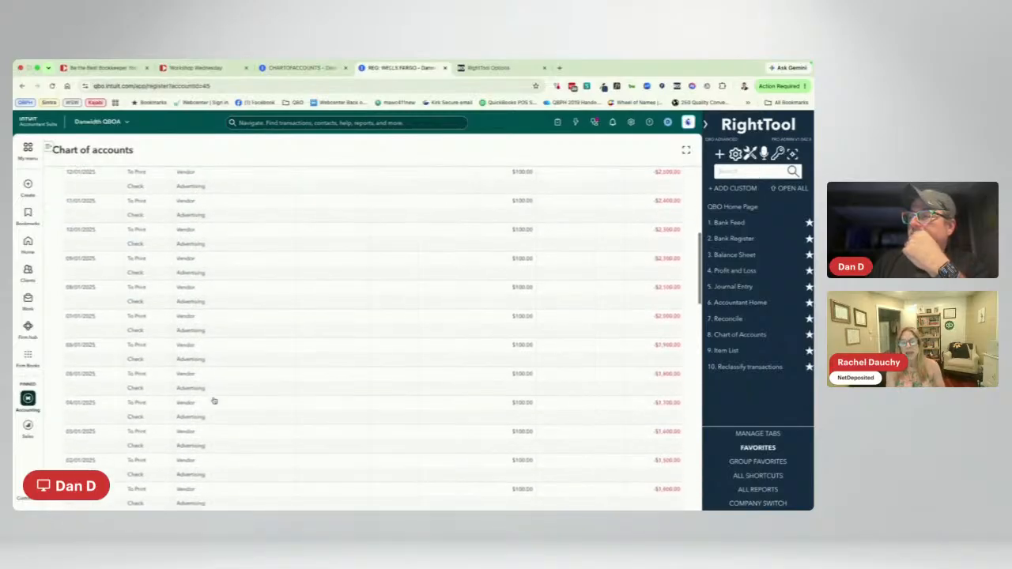
{"action": "scroll", "coordinate": [214, 400], "scroll_direction": "up", "scroll_amount": 15}
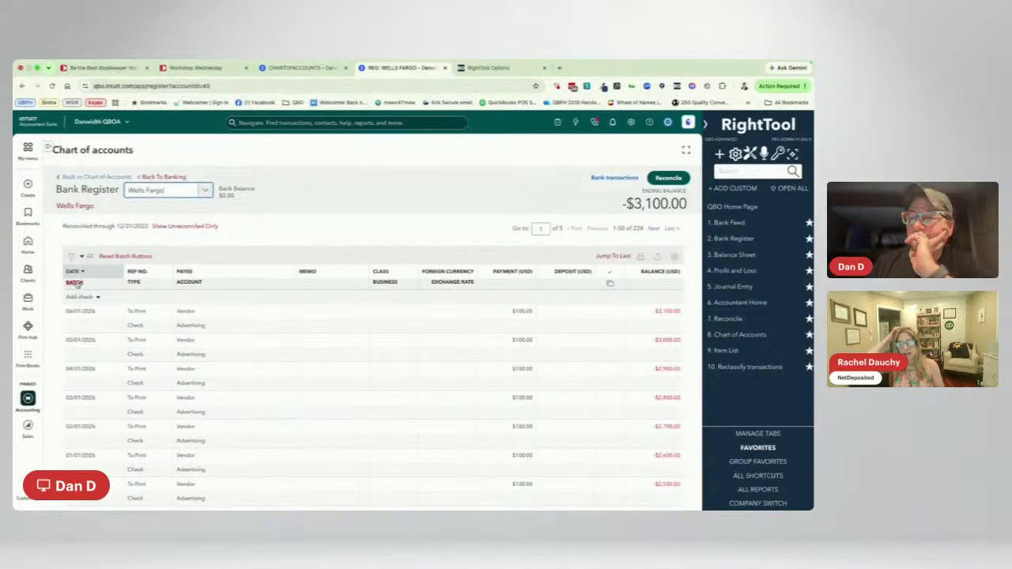
Turn on batch selection in the Wells Fargo register and select the five most recent checks, 06/01/2026 back to 02/01/2026
{"action": "left_click", "coordinate": [75, 283]}
{"action": "left_click", "coordinate": [70, 329]}
{"action": "left_click", "coordinate": [69, 360]}
{"action": "left_click", "coordinate": [69, 389]}
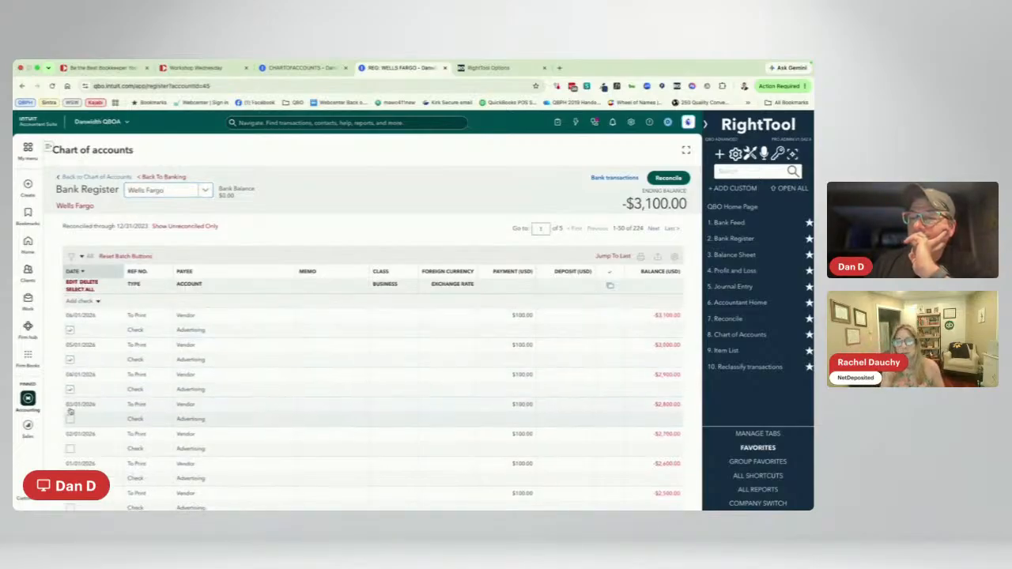
{"action": "left_click", "coordinate": [70, 419]}
{"action": "left_click", "coordinate": [71, 449]}
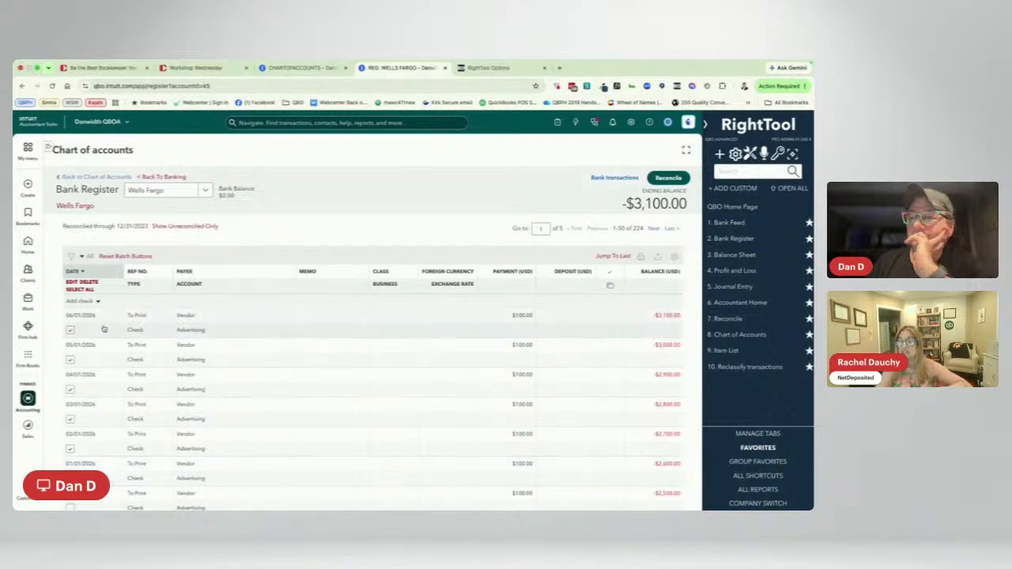
Start a batch edit of the selected checks with only Source Account as the edit field, and review the available destination accounts
{"action": "left_click", "coordinate": [71, 282]}
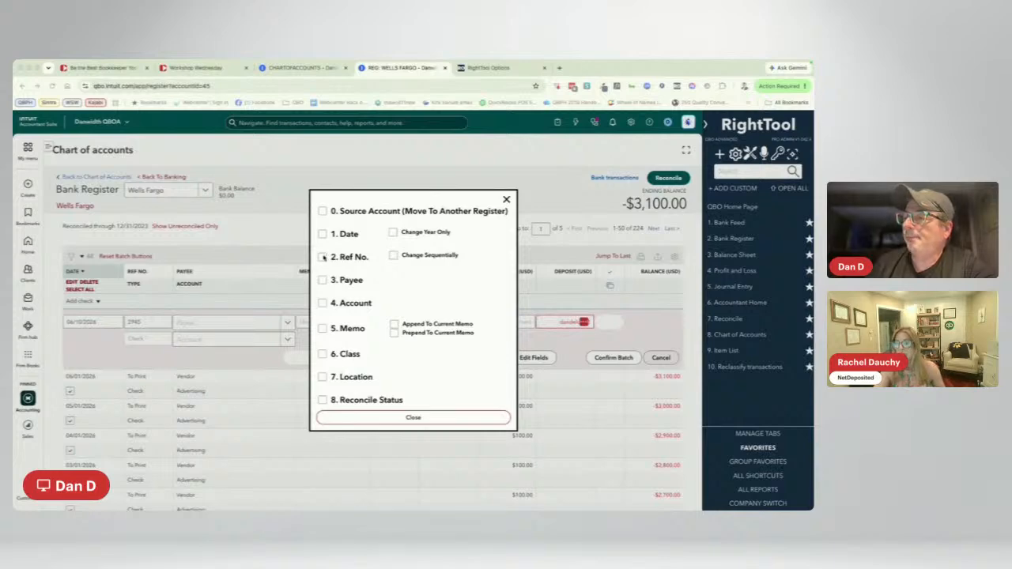
{"action": "left_click", "coordinate": [323, 280]}
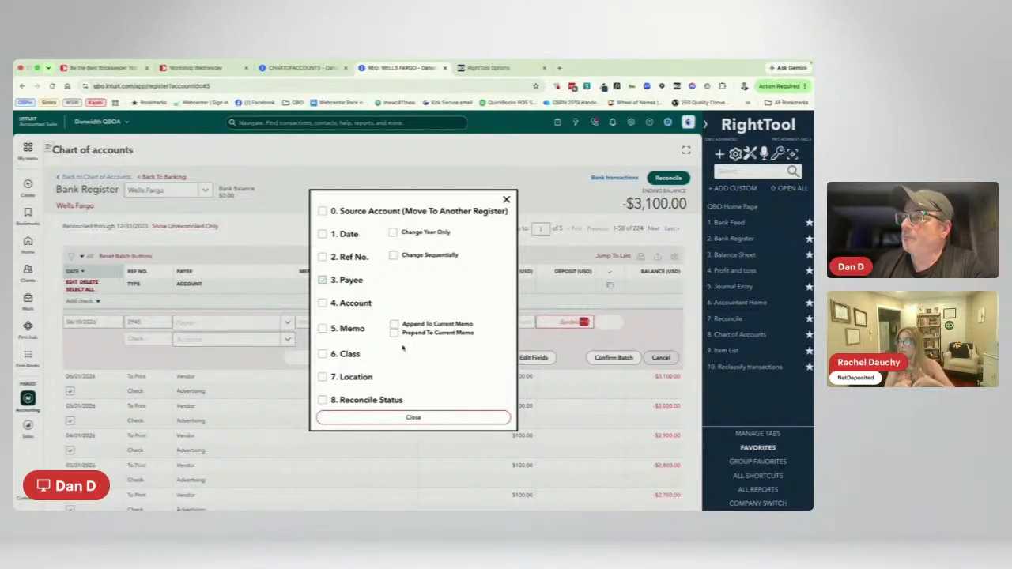
{"action": "left_click", "coordinate": [322, 212]}
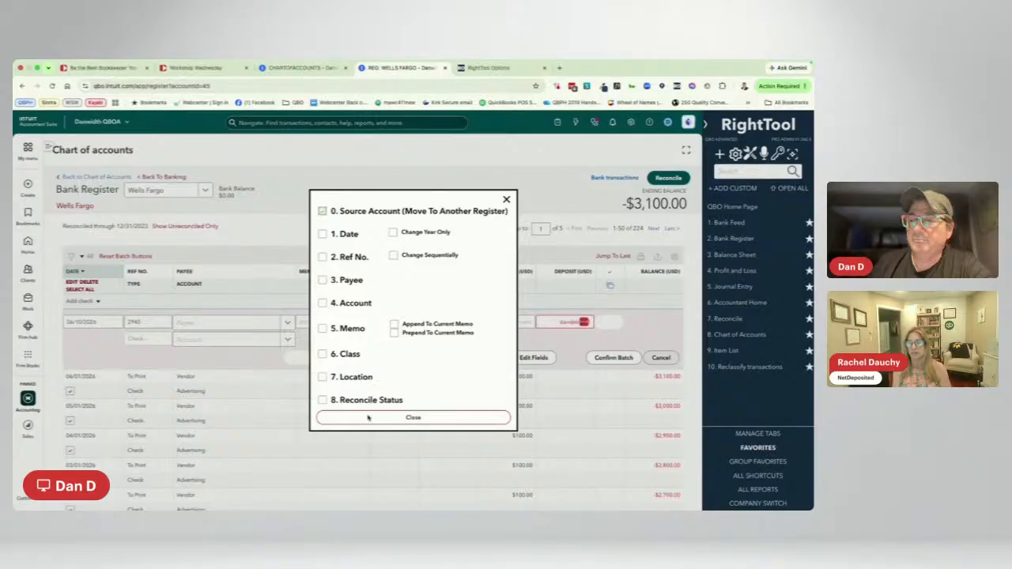
{"action": "left_click", "coordinate": [506, 200]}
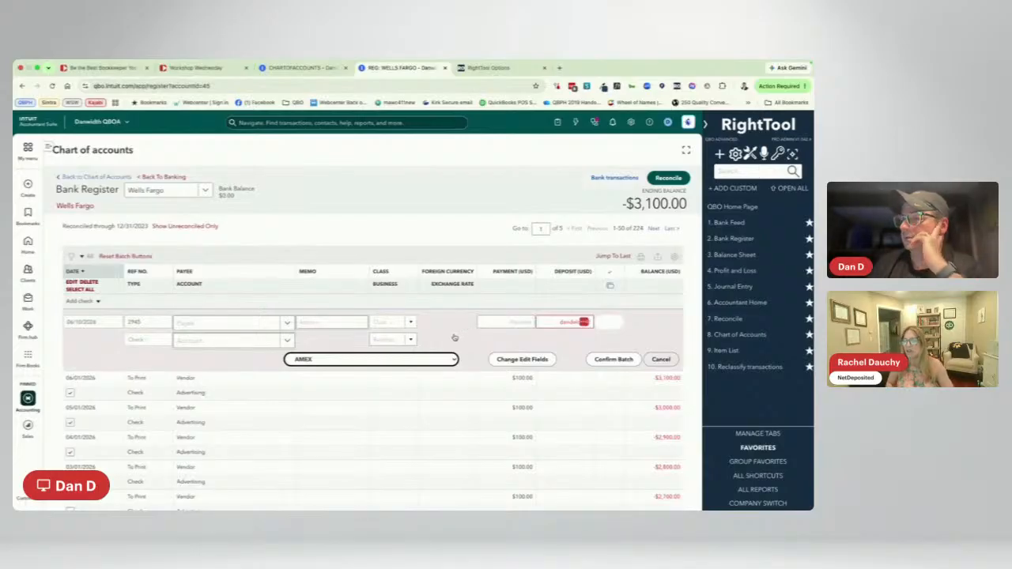
{"action": "left_click", "coordinate": [454, 359]}
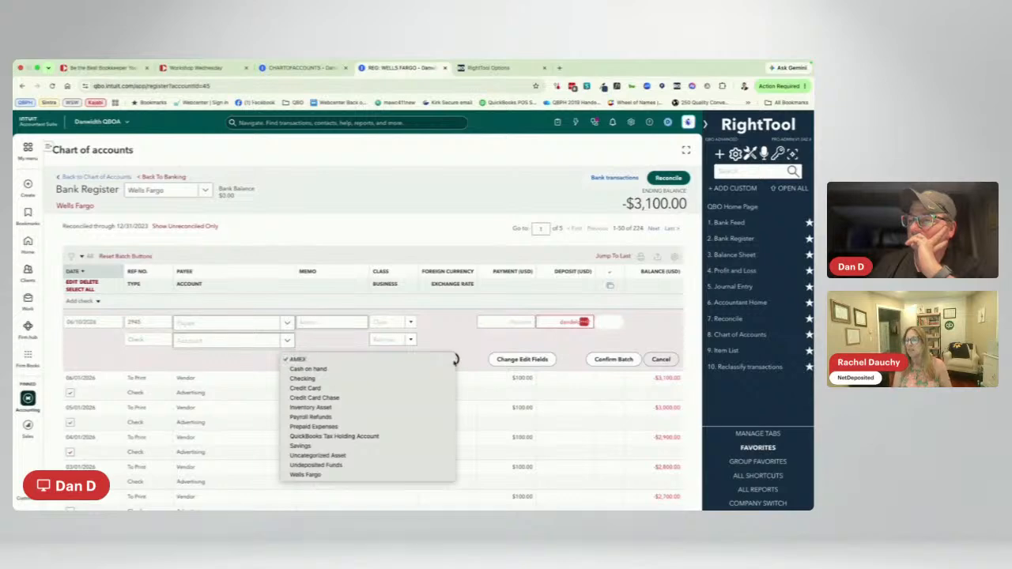
{"action": "left_click", "coordinate": [454, 360]}
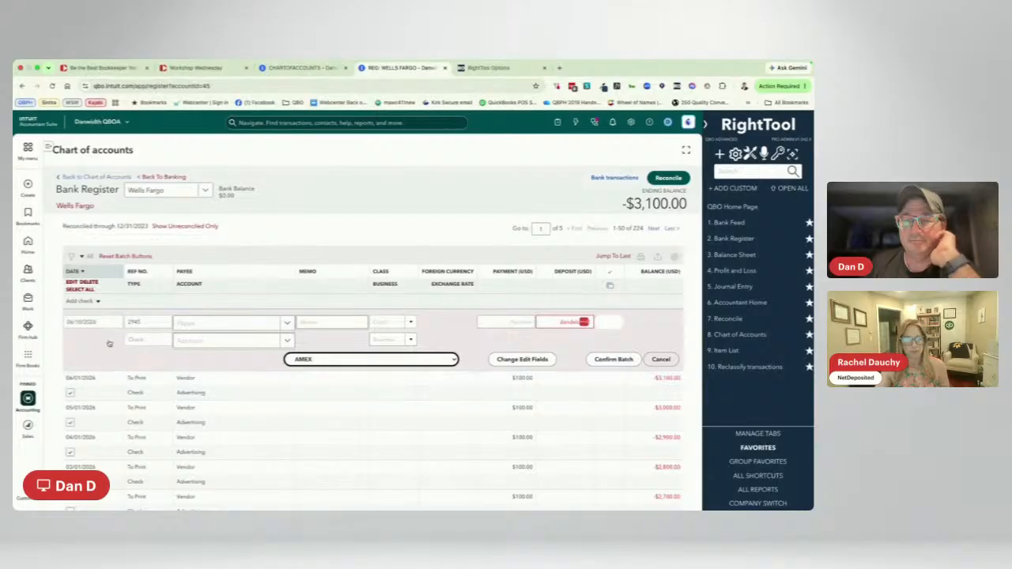
Review the Making Bulk Edits in QuickBooks cohort checkout page, including the description, session dates, discount bonus and optional add-ons
{"action": "mouse_move", "coordinate": [27, 326]}
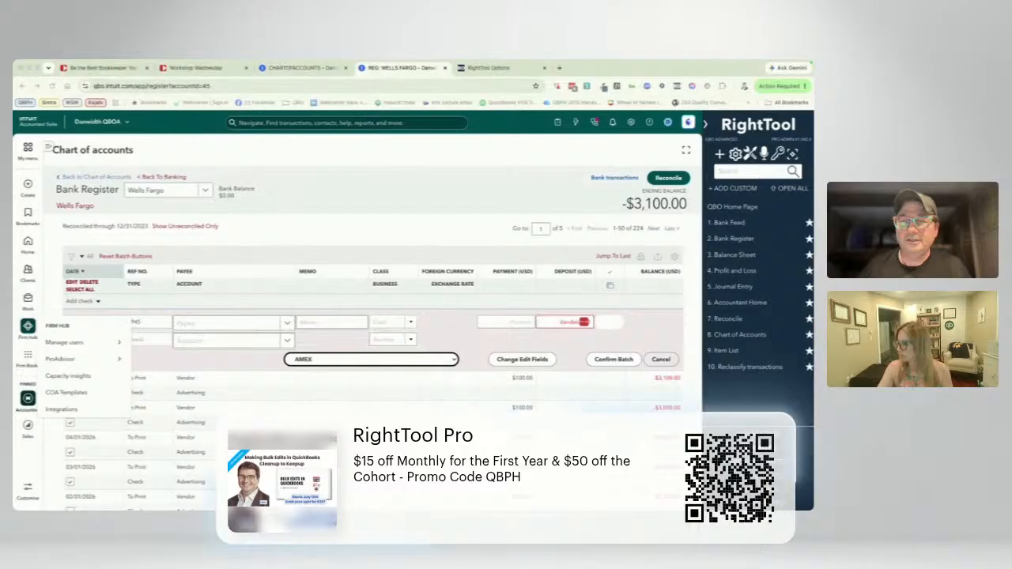
{"action": "left_click", "coordinate": [122, 71]}
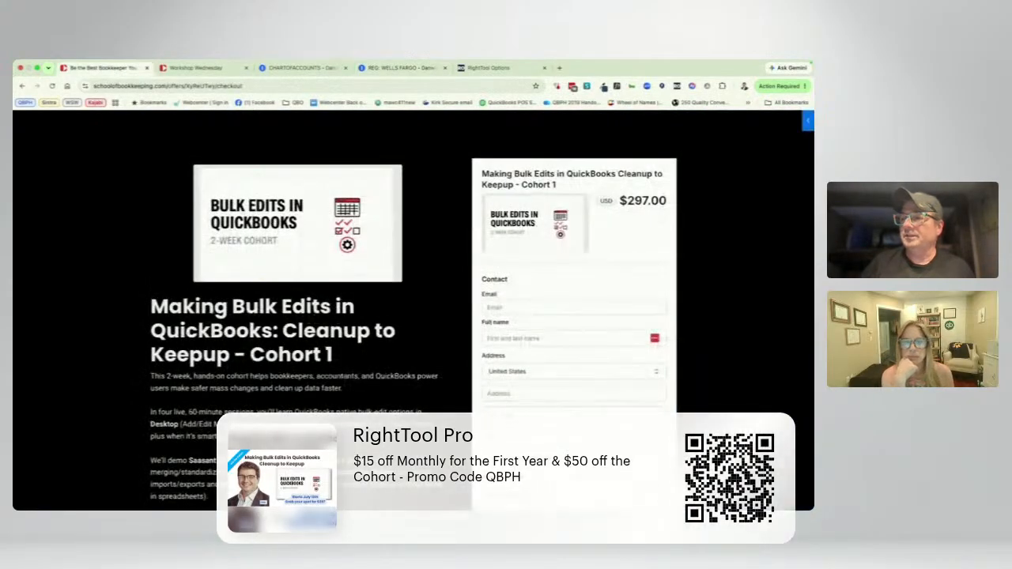
{"action": "scroll", "coordinate": [228, 363], "scroll_direction": "down", "scroll_amount": 5}
{"action": "scroll", "coordinate": [220, 377], "scroll_direction": "down", "scroll_amount": 2}
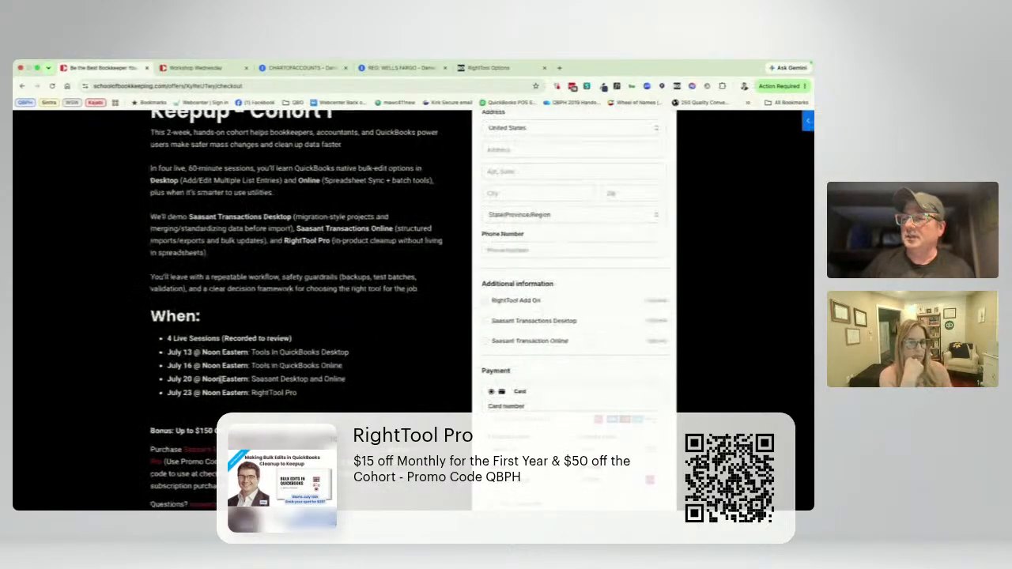
{"action": "scroll", "coordinate": [221, 379], "scroll_direction": "down", "scroll_amount": 6}
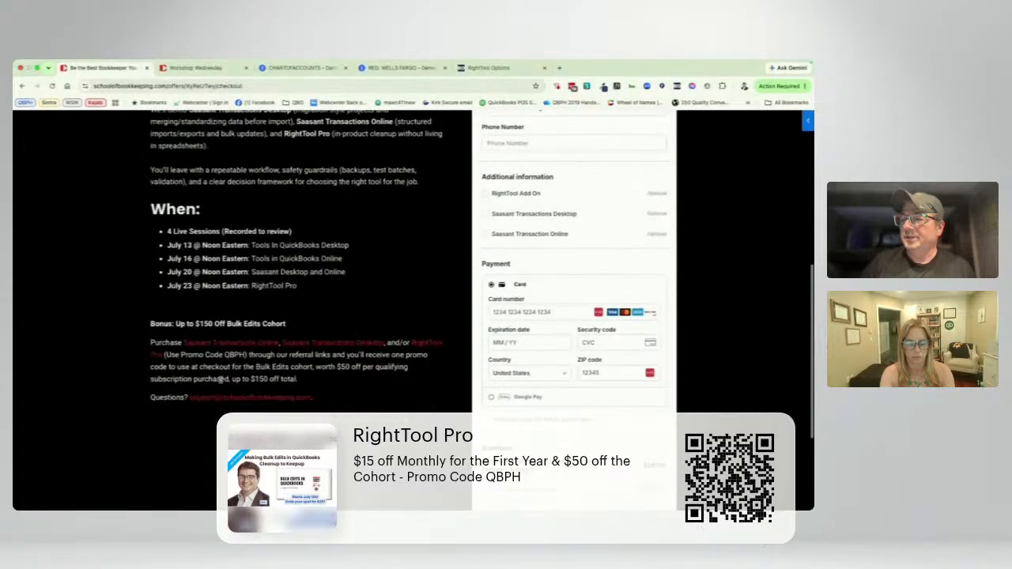
{"action": "scroll", "coordinate": [221, 383], "scroll_direction": "up", "scroll_amount": 3}
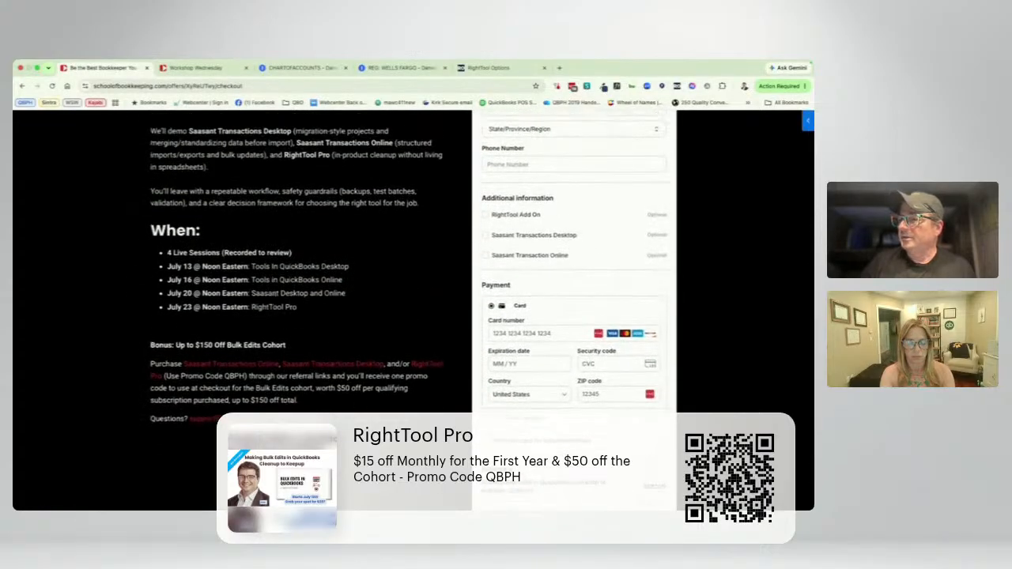
{"action": "scroll", "coordinate": [358, 410], "scroll_direction": "down", "scroll_amount": 6}
{"action": "scroll", "coordinate": [358, 411], "scroll_direction": "up", "scroll_amount": 11}
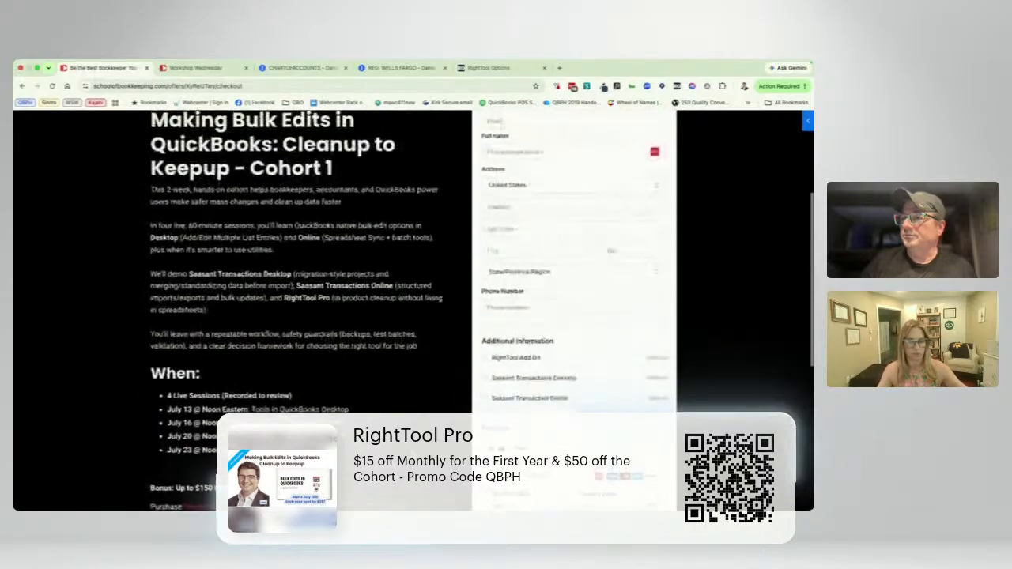
{"action": "scroll", "coordinate": [358, 410], "scroll_direction": "up", "scroll_amount": 3}
{"action": "scroll", "coordinate": [358, 410], "scroll_direction": "down", "scroll_amount": 7}
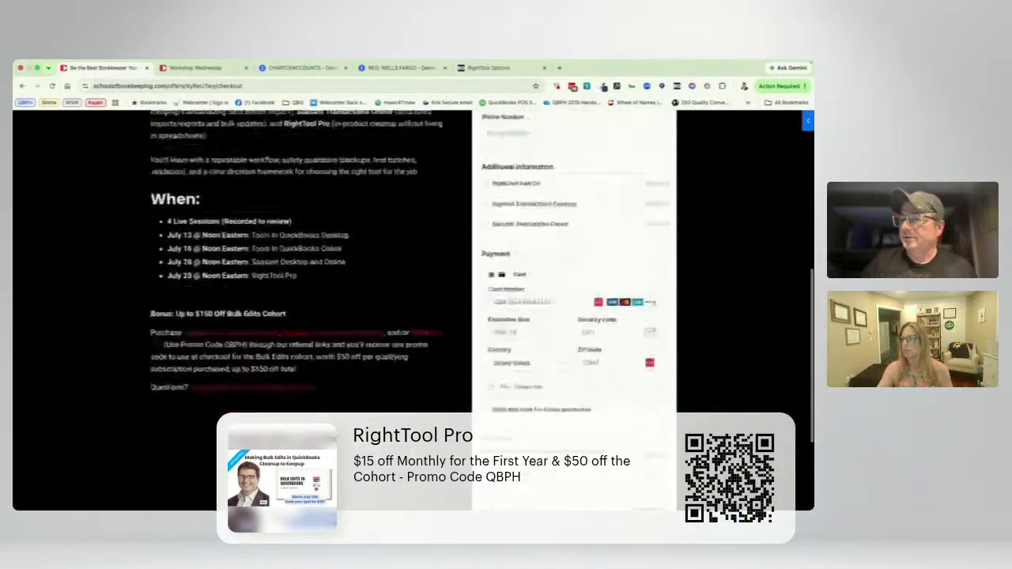
{"action": "scroll", "coordinate": [316, 277], "scroll_direction": "down", "scroll_amount": 3}
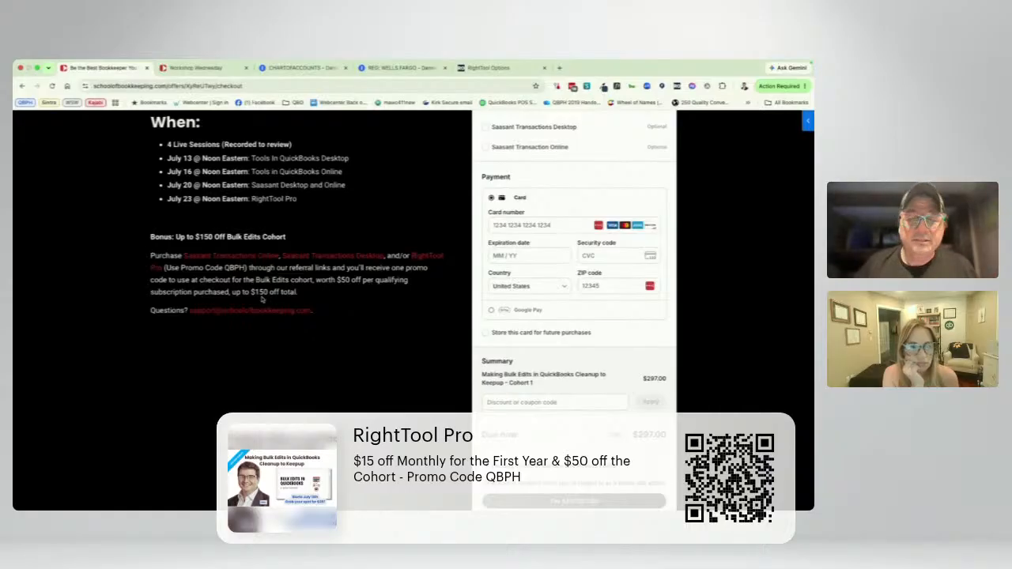
{"action": "scroll", "coordinate": [263, 299], "scroll_direction": "up", "scroll_amount": 10}
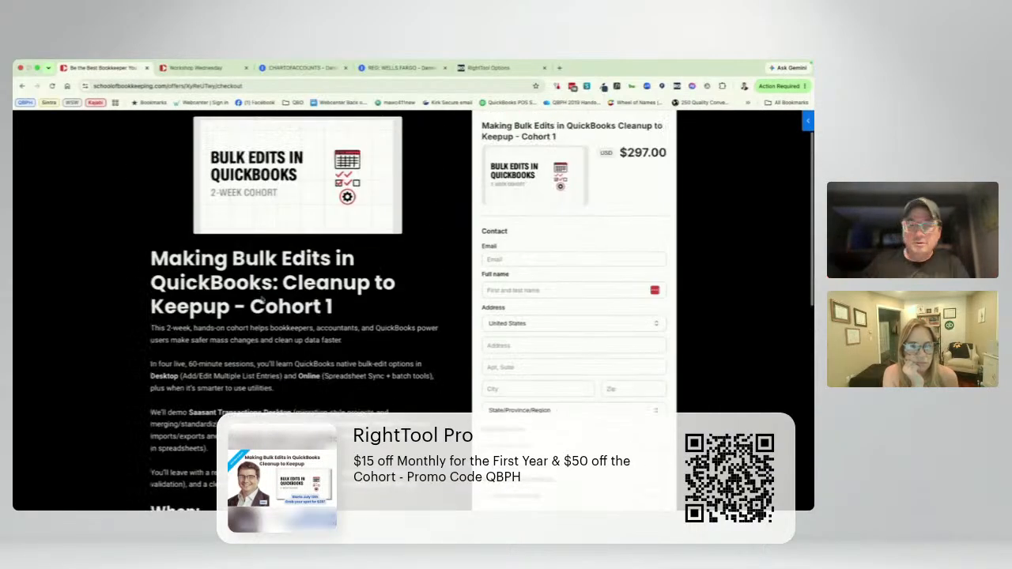
{"action": "scroll", "coordinate": [263, 299], "scroll_direction": "down", "scroll_amount": 5}
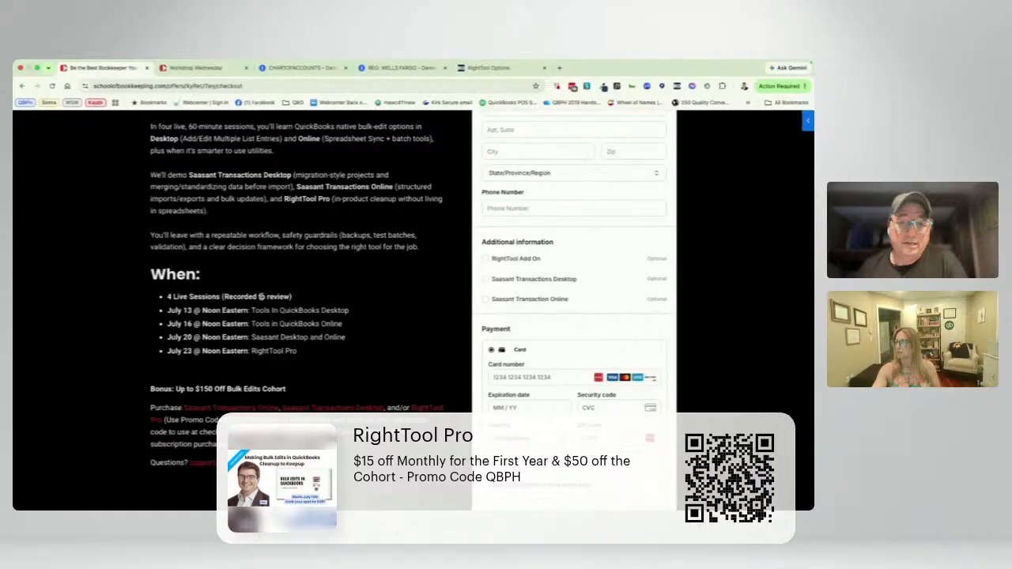
{"action": "scroll", "coordinate": [261, 298], "scroll_direction": "up", "scroll_amount": 5}
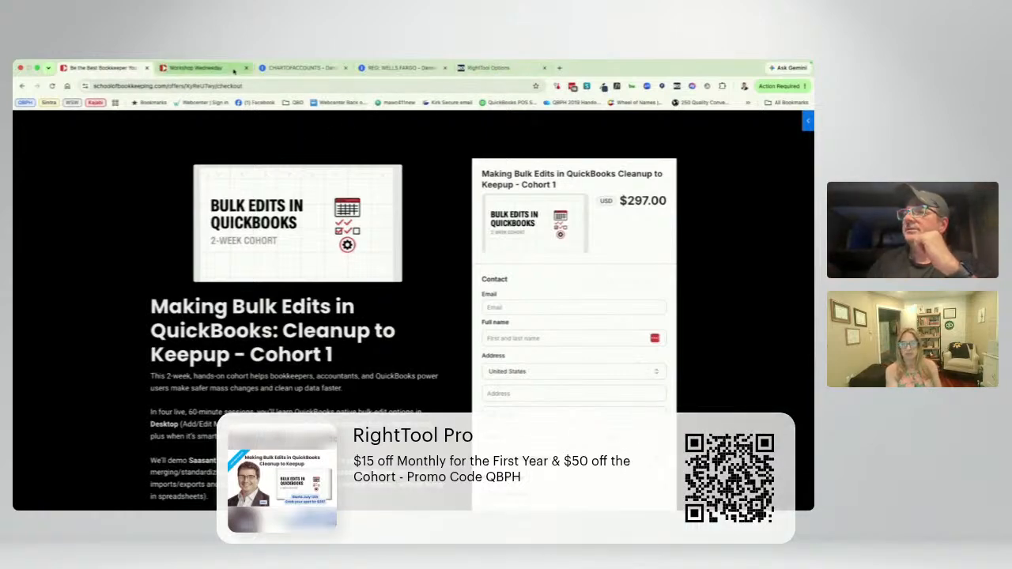
Return to the Wells Fargo register with the pending batch edit and collapse the RightTool sidebar
{"action": "left_click", "coordinate": [314, 69]}
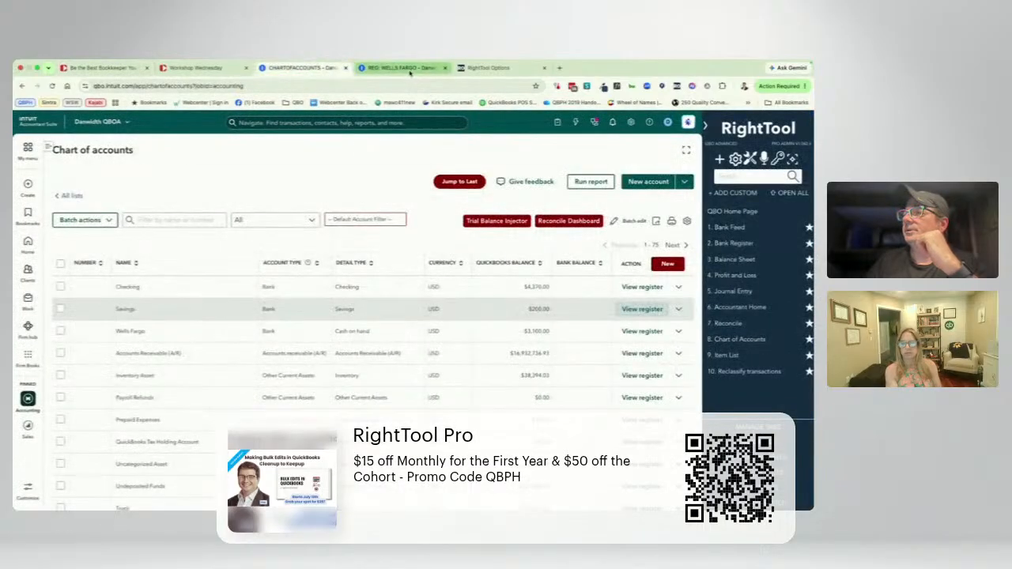
{"action": "left_click", "coordinate": [394, 69]}
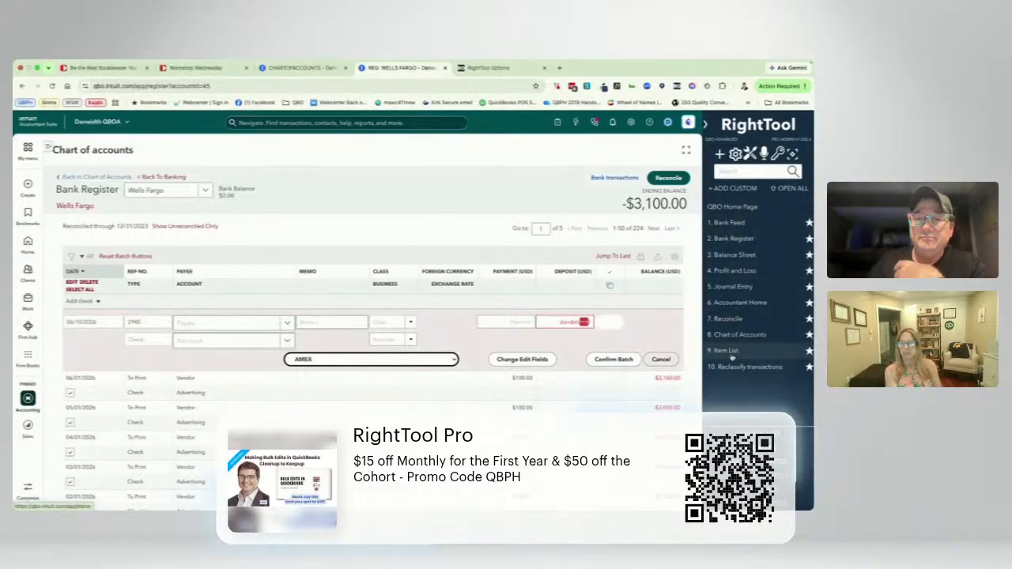
{"action": "mouse_move", "coordinate": [28, 427]}
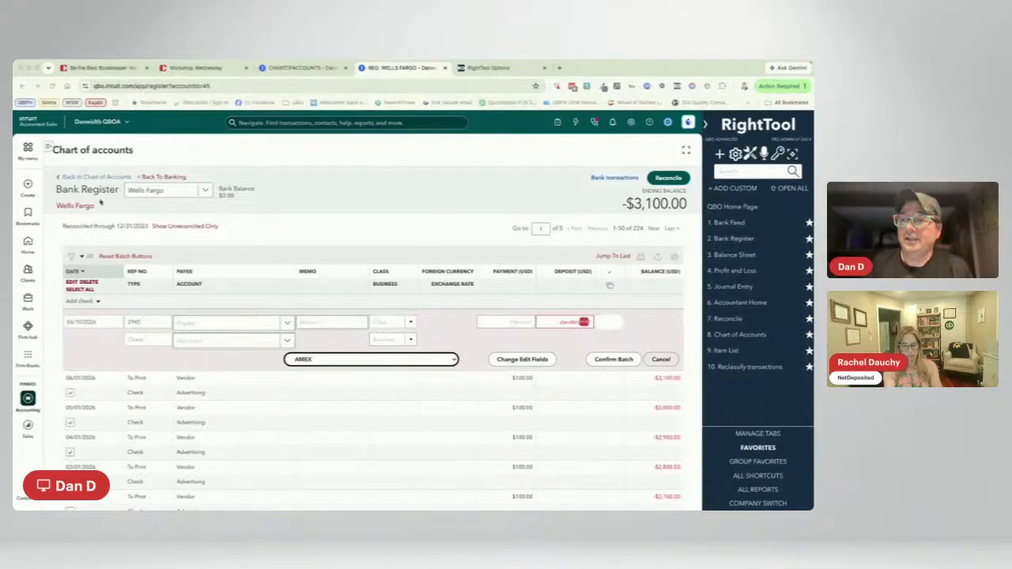
{"action": "mouse_move", "coordinate": [27, 217]}
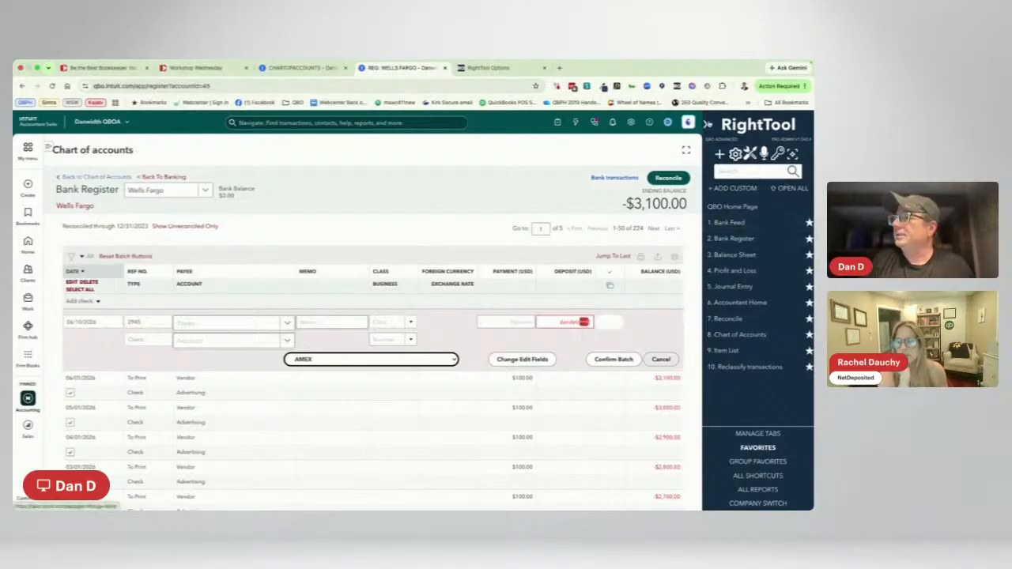
{"action": "left_click", "coordinate": [705, 124]}
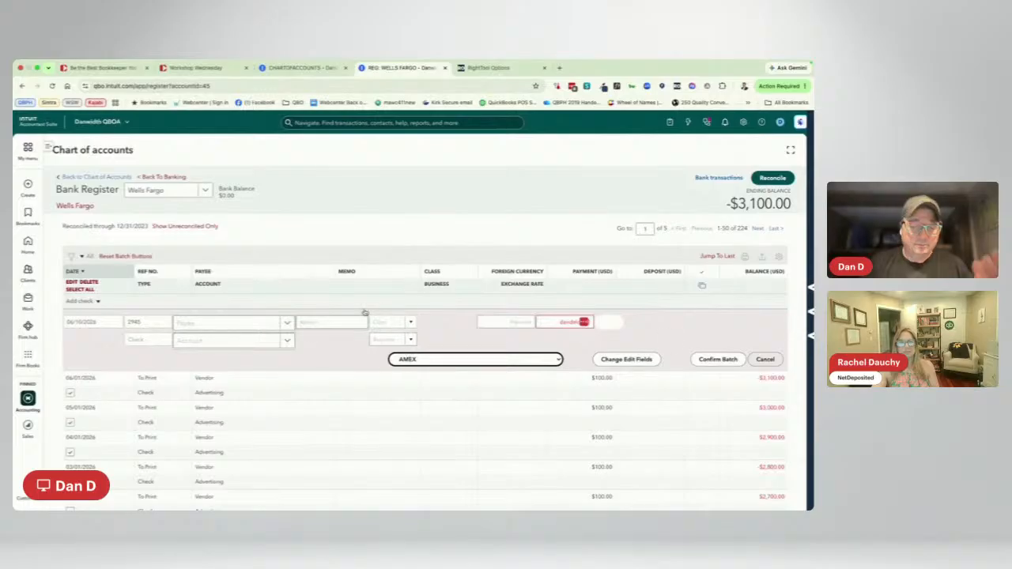
Open the Company ID and keyboard shortcuts reference and examine the General, Bank transactions and Transaction forms shortcuts
{"action": "key", "text": "ctrl+alt+question"}
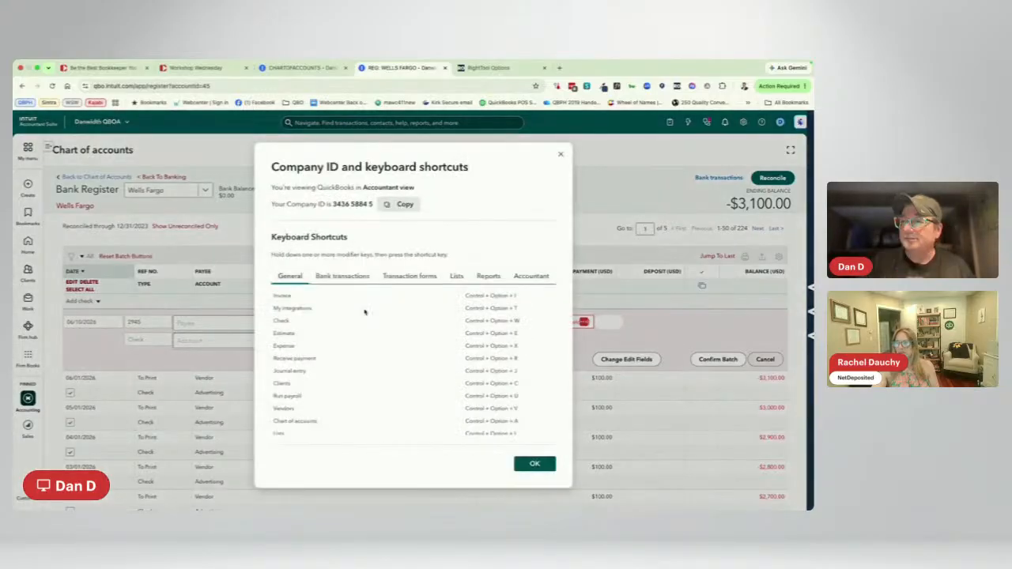
{"action": "scroll", "coordinate": [364, 312], "scroll_direction": "down", "scroll_amount": 3}
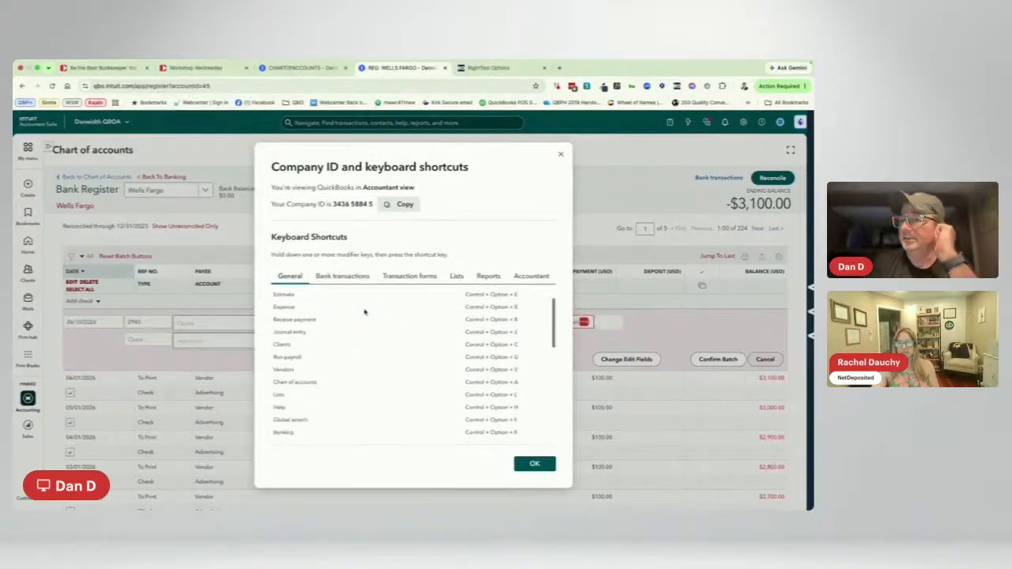
{"action": "scroll", "coordinate": [364, 311], "scroll_direction": "up", "scroll_amount": 3}
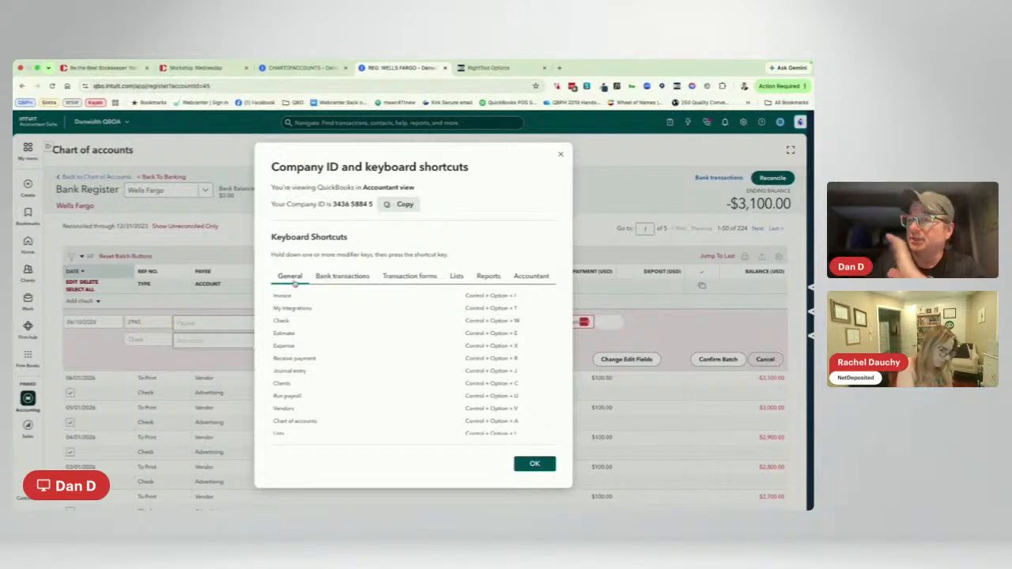
{"action": "left_click", "coordinate": [339, 279]}
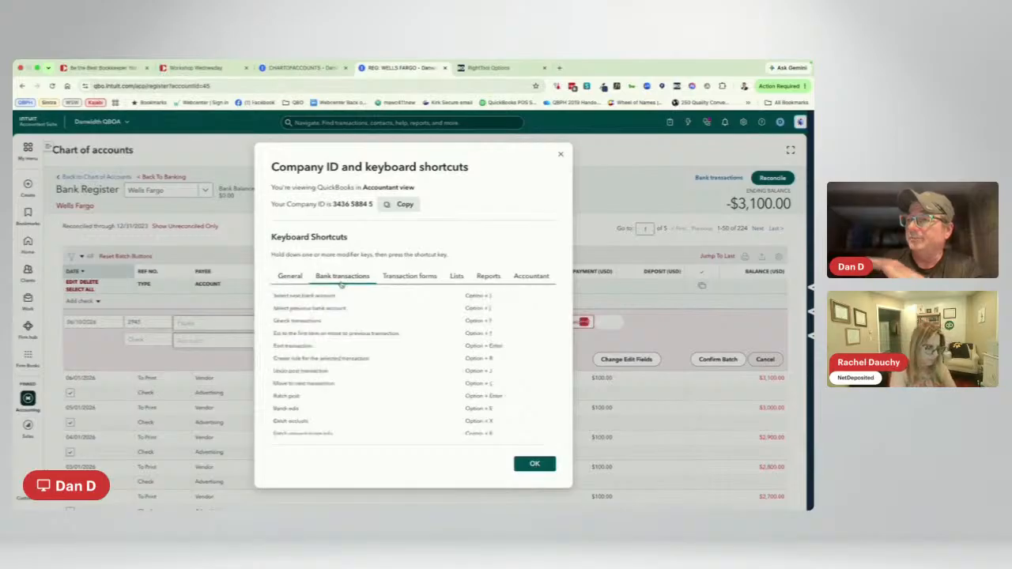
{"action": "left_click", "coordinate": [411, 278]}
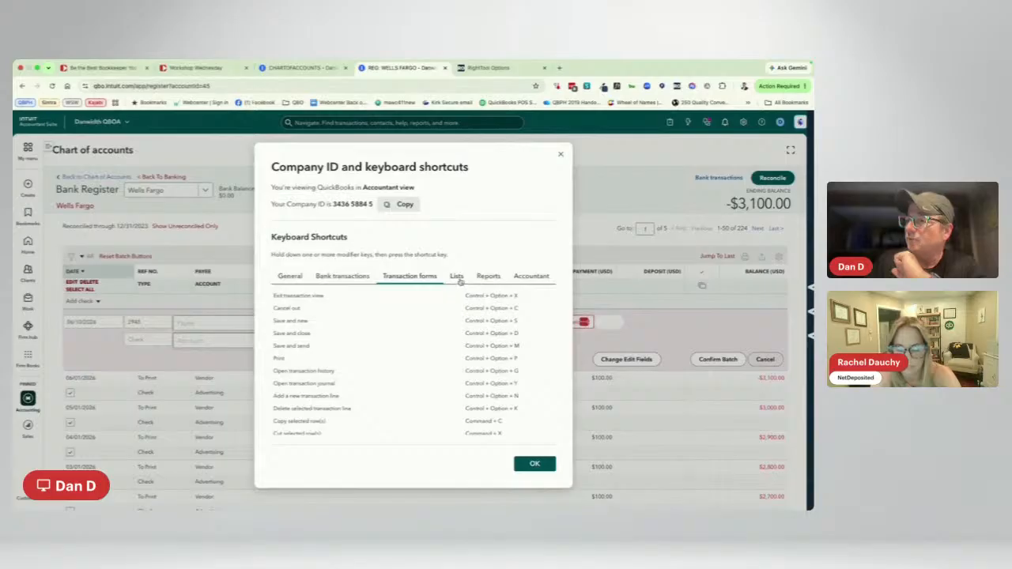
{"action": "scroll", "coordinate": [413, 389], "scroll_direction": "down", "scroll_amount": 3}
{"action": "scroll", "coordinate": [412, 390], "scroll_direction": "up", "scroll_amount": 3}
{"action": "left_click", "coordinate": [289, 278]}
{"action": "scroll", "coordinate": [340, 385], "scroll_direction": "down", "scroll_amount": 5}
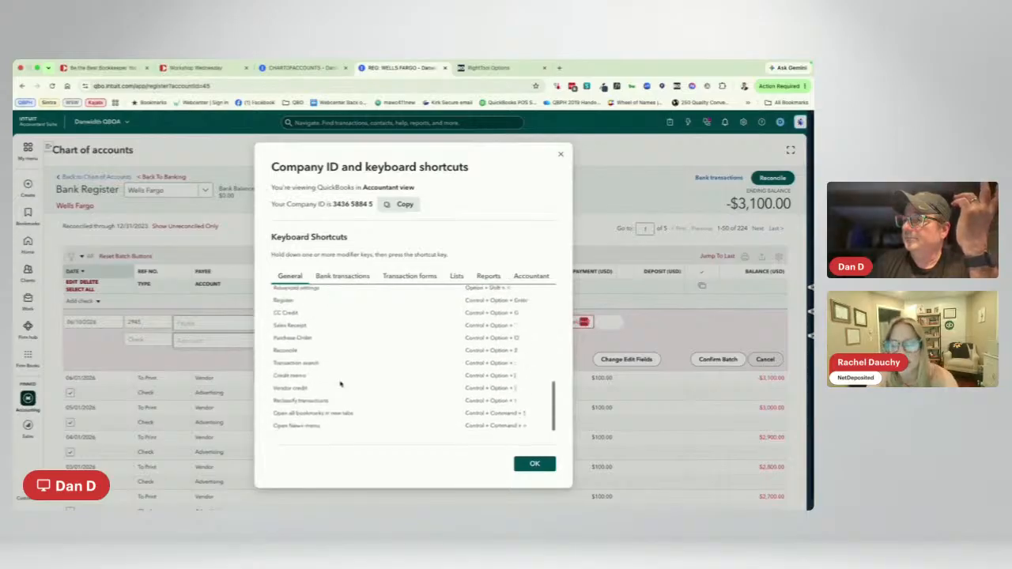
{"action": "scroll", "coordinate": [340, 384], "scroll_direction": "up", "scroll_amount": 5}
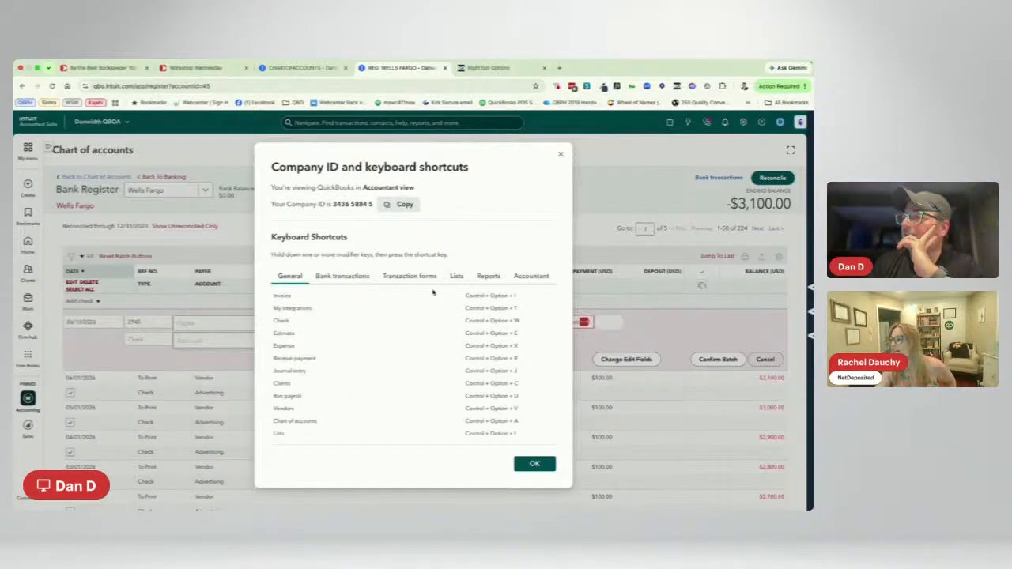
Review the shortcuts for Transaction forms, Lists, Reports and Accountant in the keyboard shortcuts reference
{"action": "left_click", "coordinate": [340, 276]}
{"action": "left_click", "coordinate": [415, 277]}
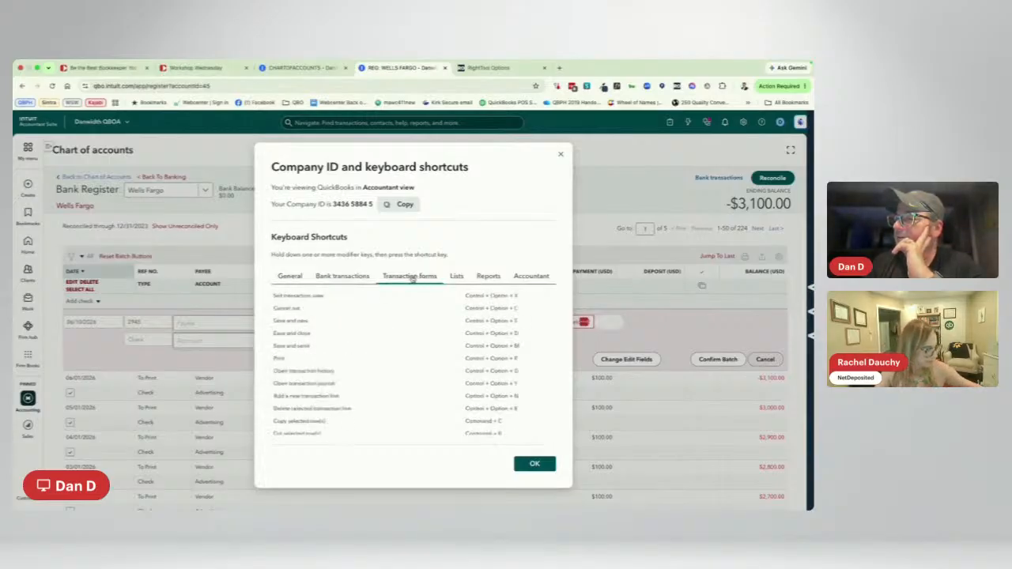
{"action": "scroll", "coordinate": [359, 409], "scroll_direction": "down", "scroll_amount": 3}
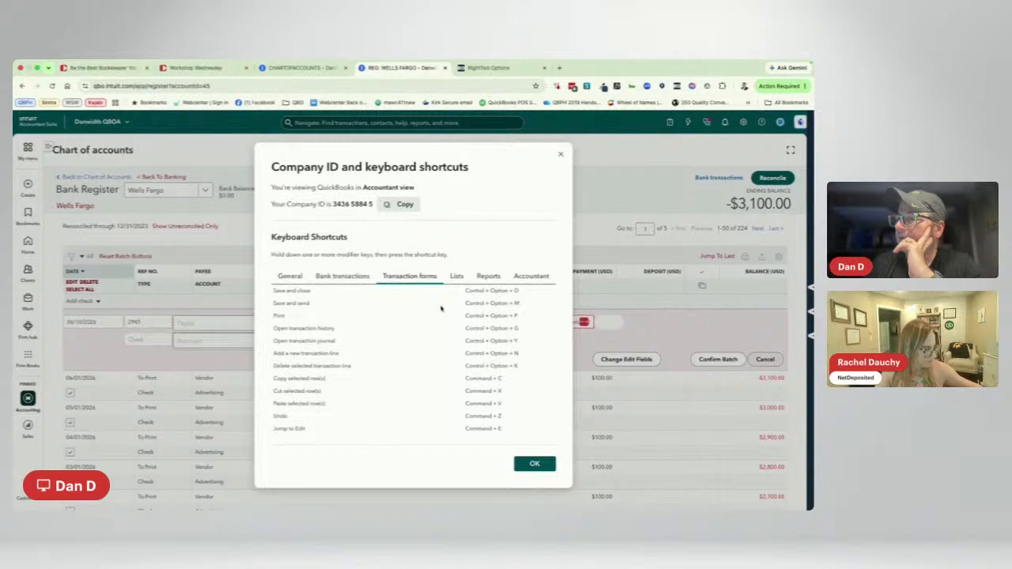
{"action": "left_click", "coordinate": [456, 277]}
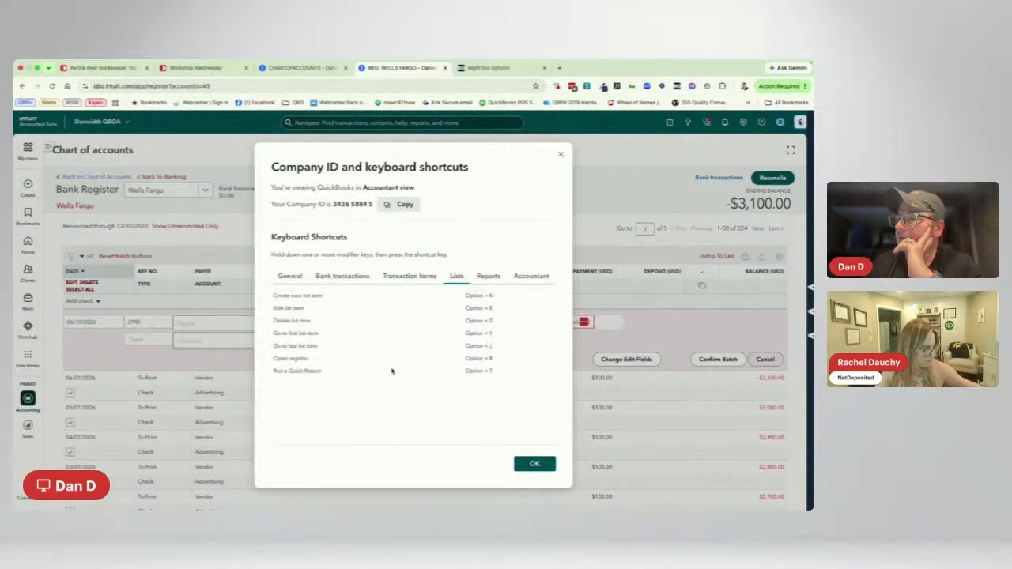
{"action": "left_click", "coordinate": [488, 276]}
{"action": "left_click", "coordinate": [528, 280]}
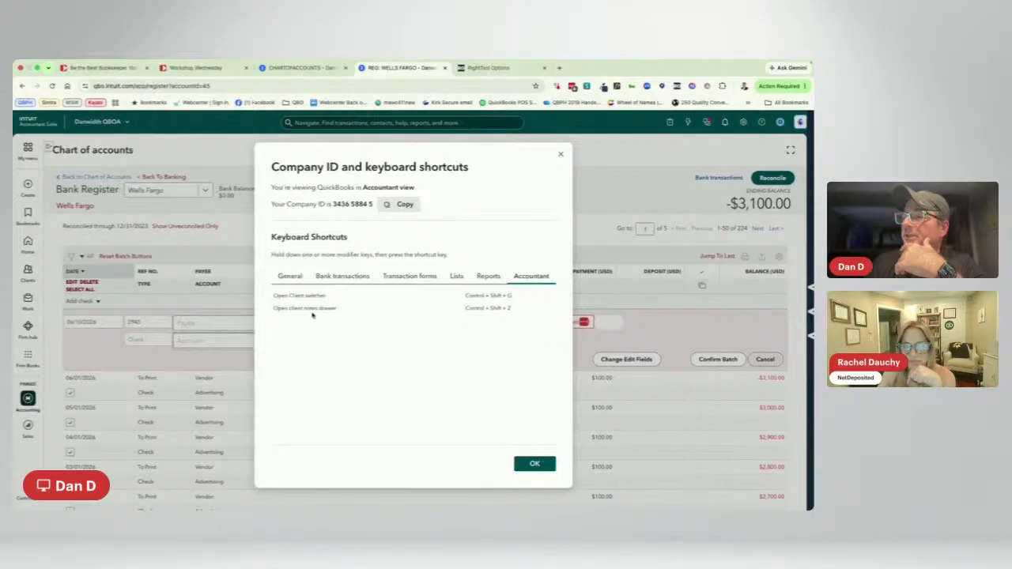
{"action": "left_click", "coordinate": [487, 278]}
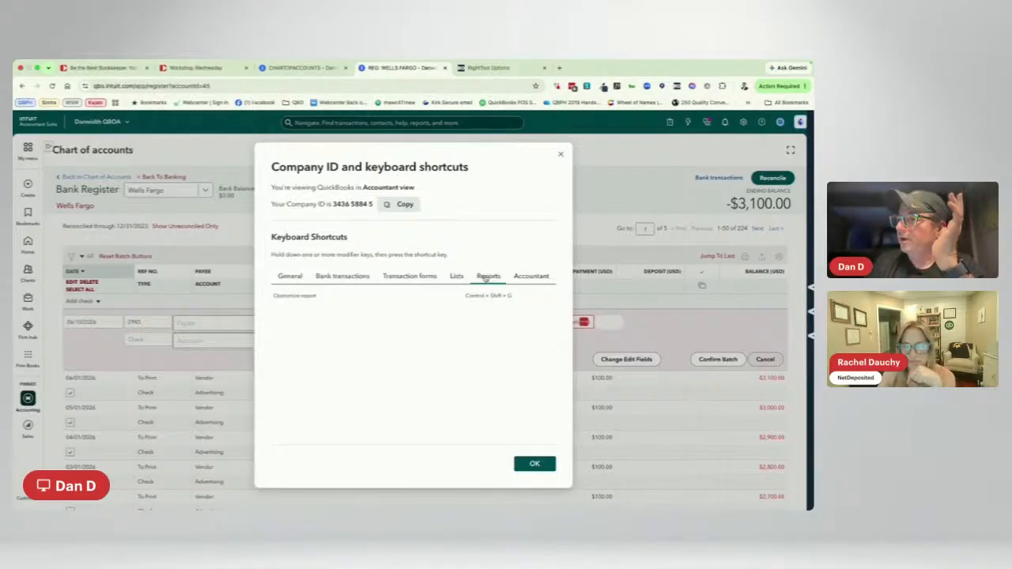
{"action": "left_click", "coordinate": [452, 277]}
{"action": "left_click", "coordinate": [386, 278]}
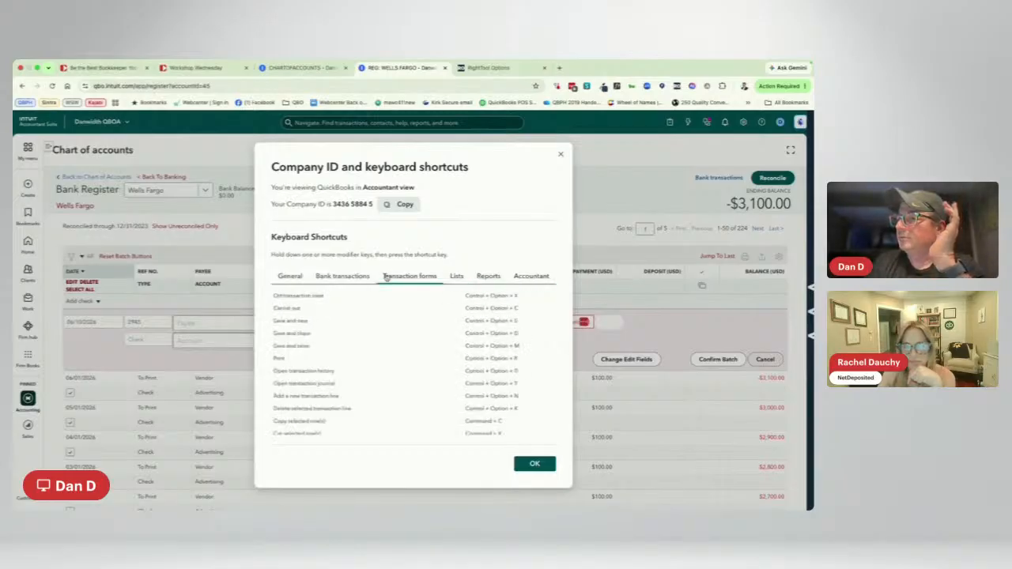
{"action": "scroll", "coordinate": [397, 388], "scroll_direction": "down", "scroll_amount": 3}
{"action": "scroll", "coordinate": [396, 387], "scroll_direction": "up", "scroll_amount": 3}
{"action": "scroll", "coordinate": [396, 386], "scroll_direction": "down", "scroll_amount": 3}
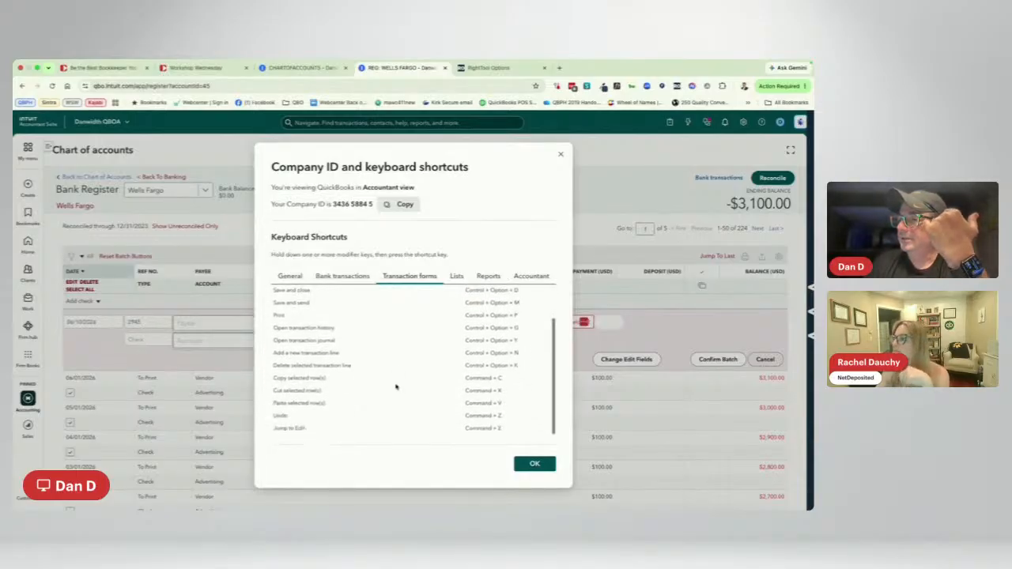
Examine the full Bank transactions and General shortcut lists, and close the keyboard shortcuts reference
{"action": "left_click", "coordinate": [345, 278]}
{"action": "scroll", "coordinate": [341, 394], "scroll_direction": "down", "scroll_amount": 5}
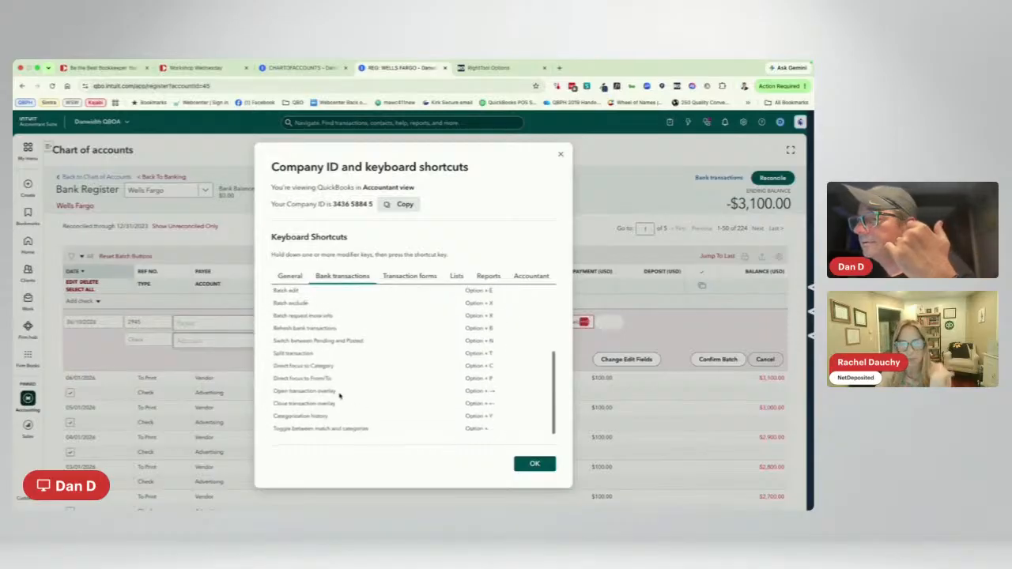
{"action": "scroll", "coordinate": [339, 395], "scroll_direction": "up", "scroll_amount": 1}
{"action": "scroll", "coordinate": [339, 395], "scroll_direction": "down", "scroll_amount": 2}
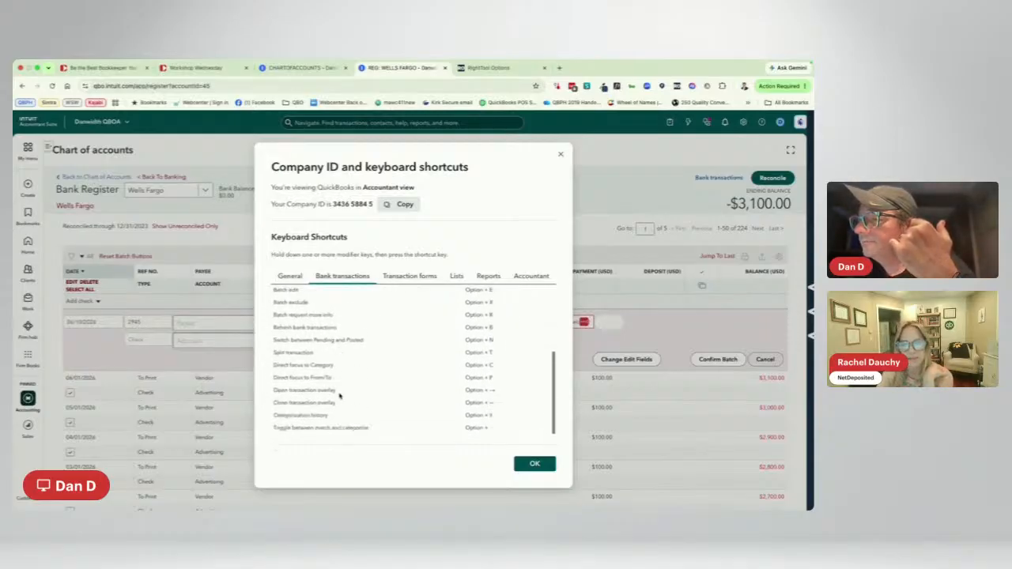
{"action": "scroll", "coordinate": [339, 393], "scroll_direction": "up", "scroll_amount": 10}
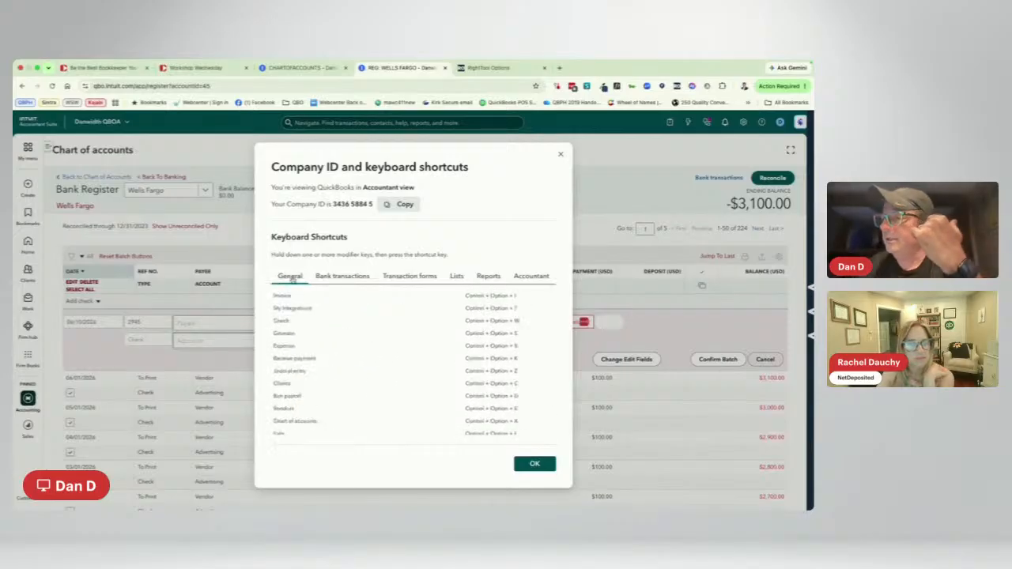
{"action": "scroll", "coordinate": [339, 386], "scroll_direction": "down", "scroll_amount": 5}
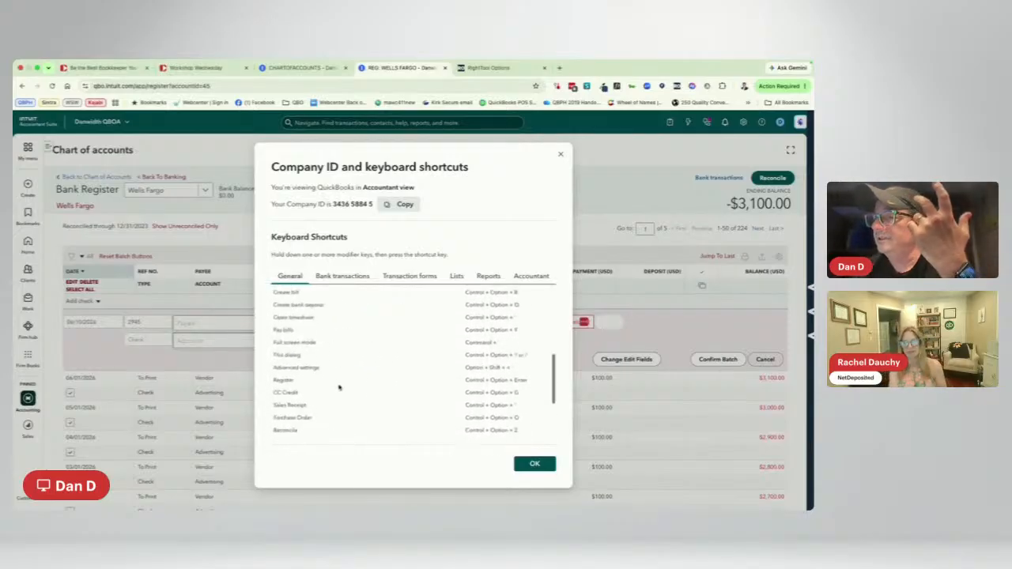
{"action": "scroll", "coordinate": [339, 386], "scroll_direction": "down", "scroll_amount": 4}
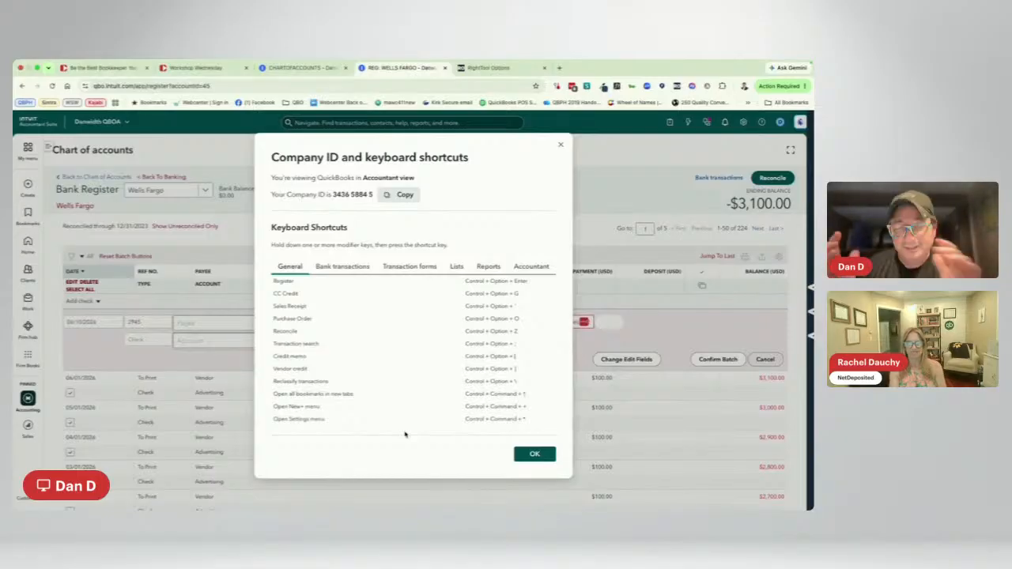
{"action": "left_click", "coordinate": [560, 145]}
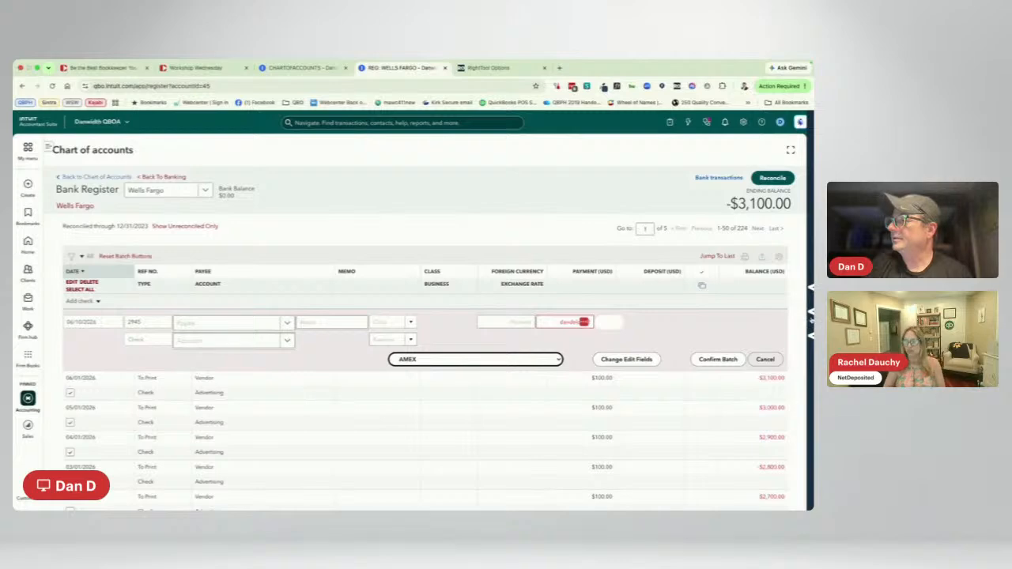
Review the Batch PRO features in RightTool's settings and return to the Wells Fargo register
{"action": "left_click", "coordinate": [809, 320]}
{"action": "left_click", "coordinate": [750, 153]}
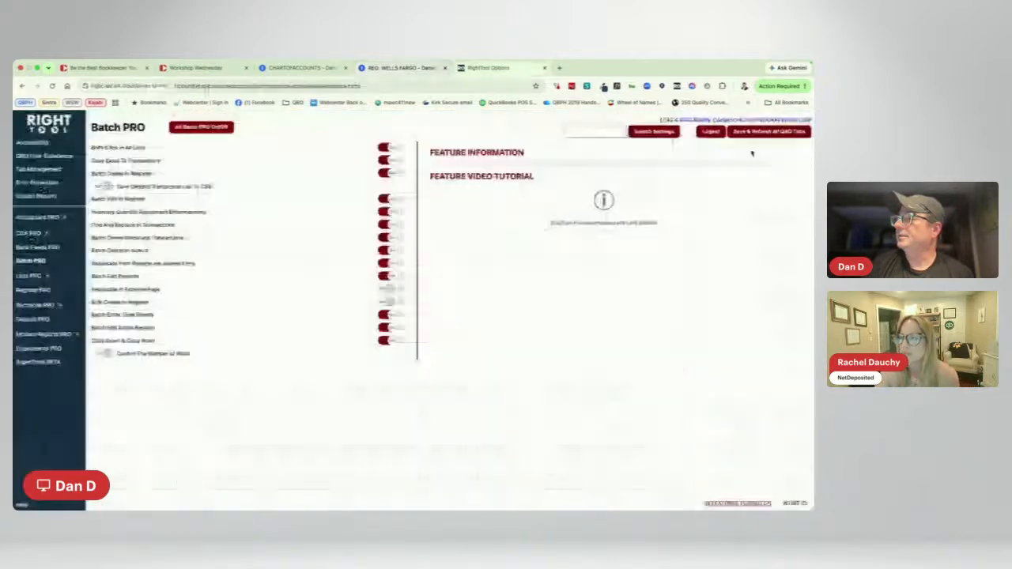
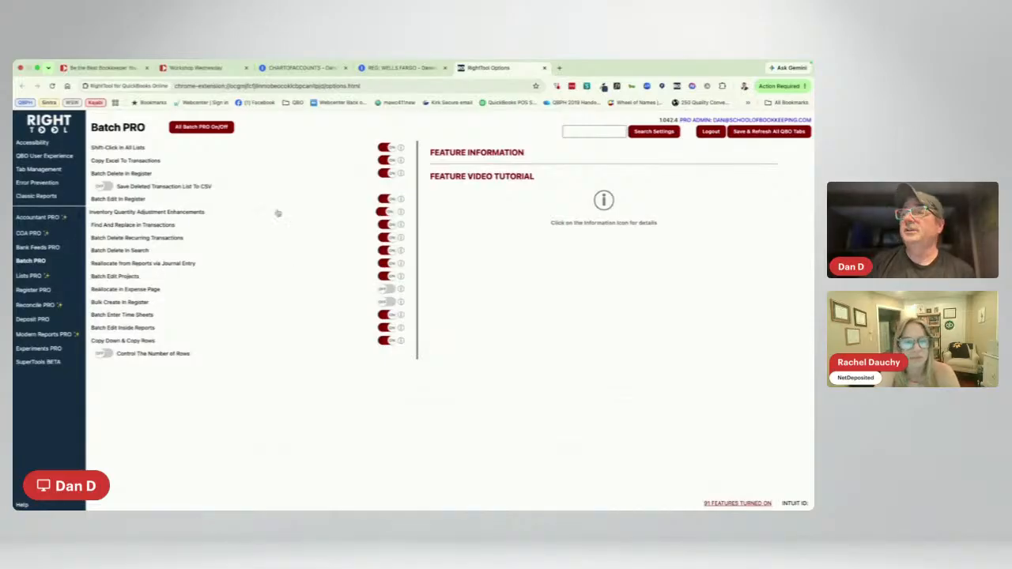
{"action": "left_click", "coordinate": [390, 69]}
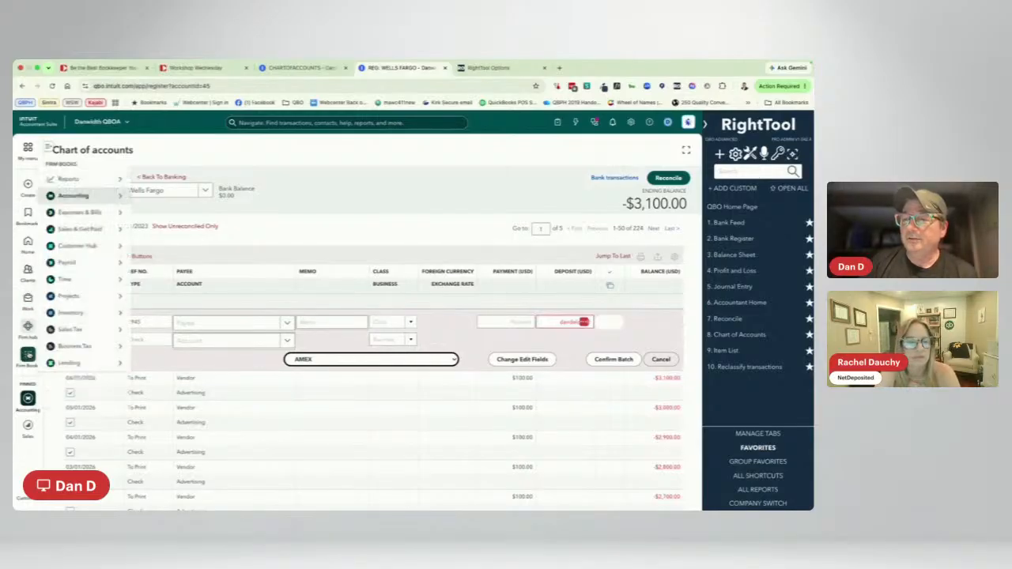
Open the Clients & leads list under Customer Hub and launch RightTool's Batch Edit Customers tool
{"action": "mouse_move", "coordinate": [79, 246]}
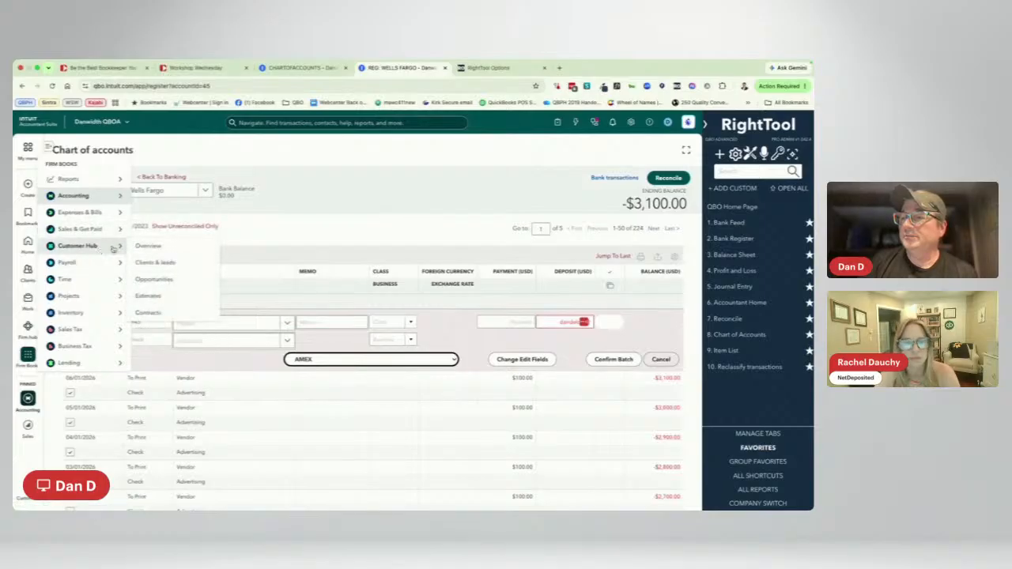
{"action": "left_click", "coordinate": [166, 267]}
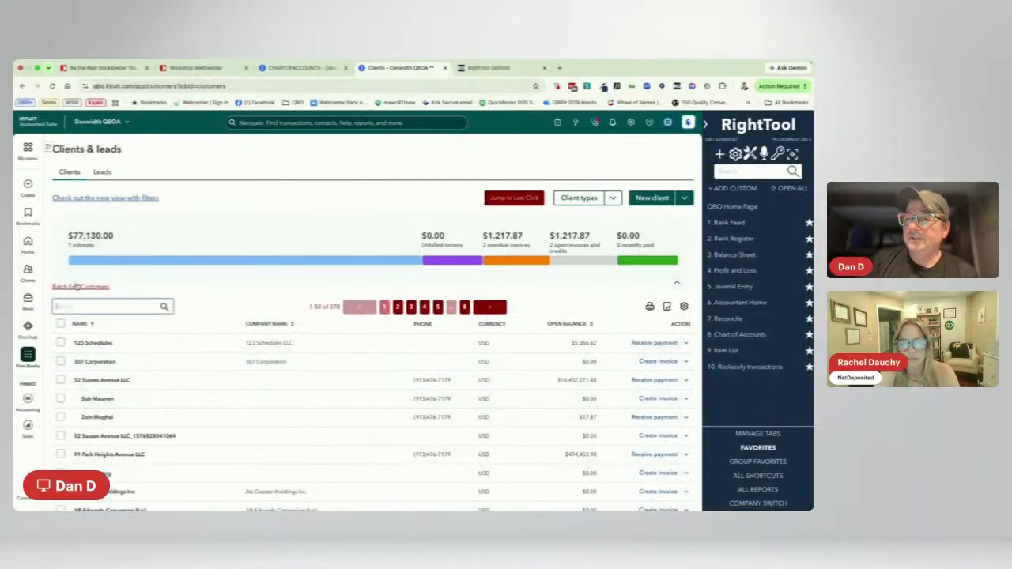
{"action": "left_click", "coordinate": [78, 289]}
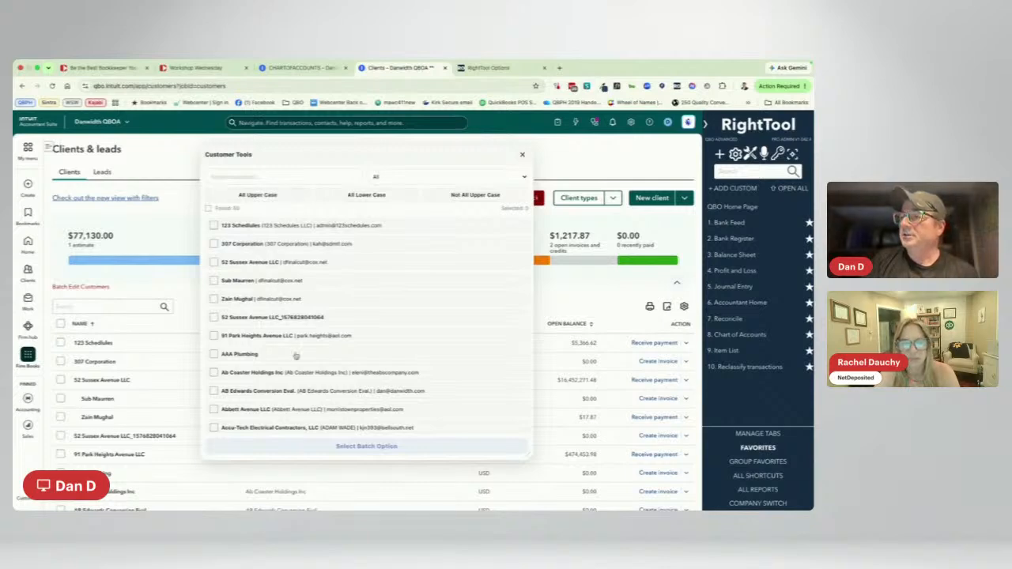
Select AB Edwards Conversion Eval., Accu-Tech Electrical Contractors, LLC and AIE Collective, and proceed to the batch operations
{"action": "scroll", "coordinate": [291, 393], "scroll_direction": "down", "scroll_amount": 2}
{"action": "left_click", "coordinate": [214, 340]}
{"action": "left_click", "coordinate": [214, 396]}
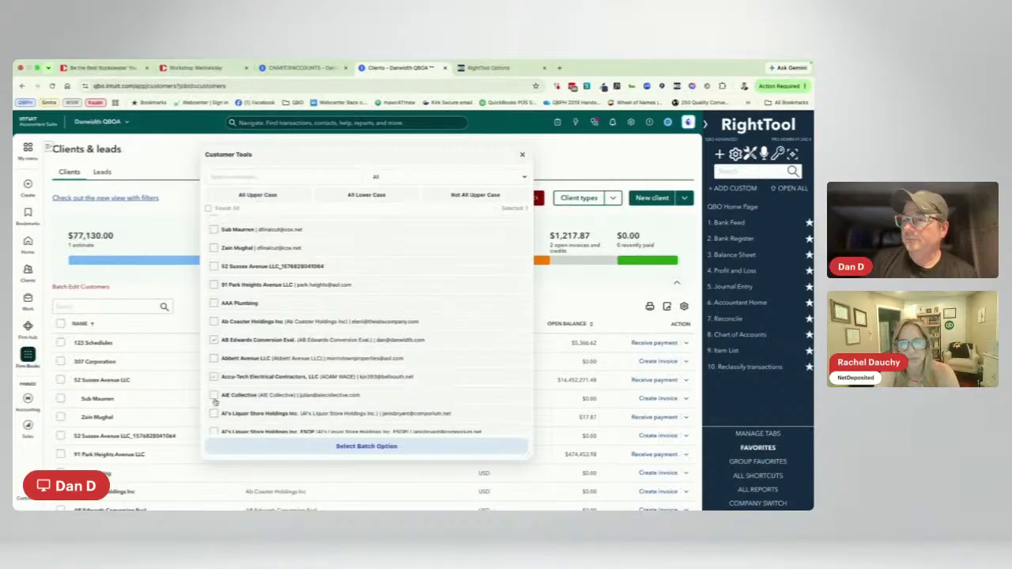
{"action": "left_click", "coordinate": [335, 448]}
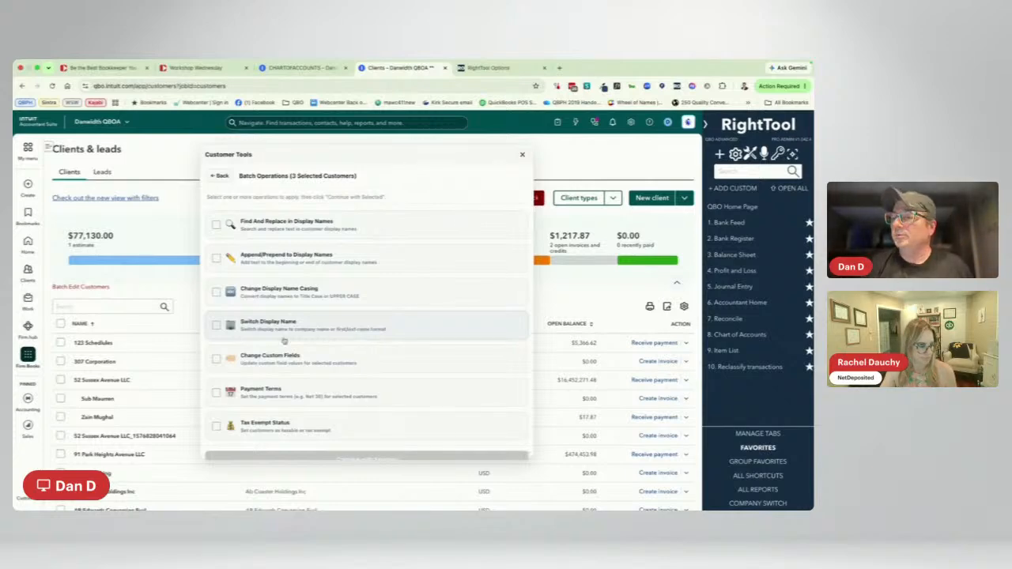
Mark Change Custom Fields, Payment Terms, Tax Exempt Status and Change Display Name Casing as batch operations, and close Customer Tools without continuing
{"action": "left_click", "coordinate": [217, 361]}
{"action": "scroll", "coordinate": [316, 370], "scroll_direction": "down", "scroll_amount": 1}
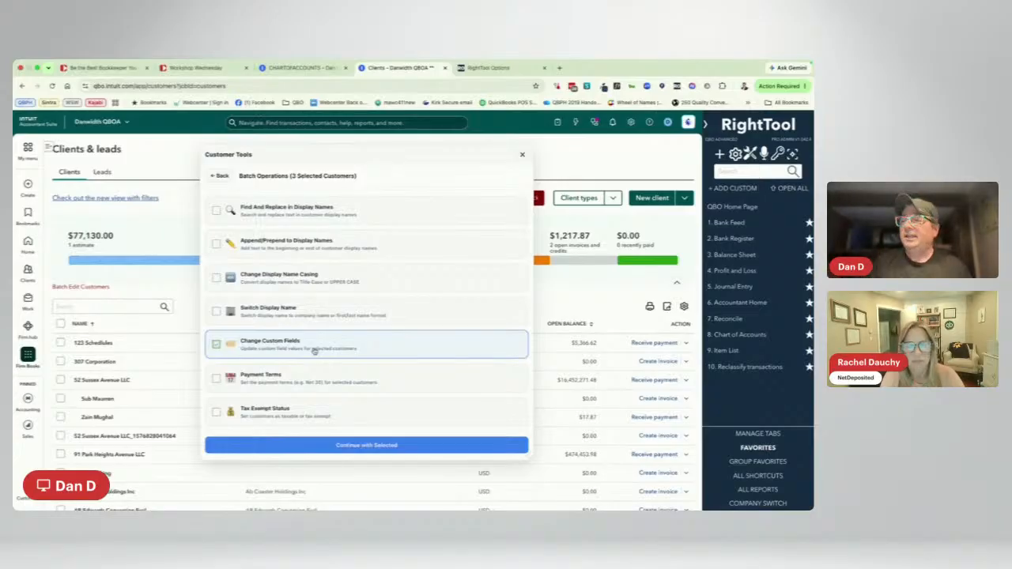
{"action": "left_click", "coordinate": [216, 378]}
{"action": "left_click", "coordinate": [216, 413]}
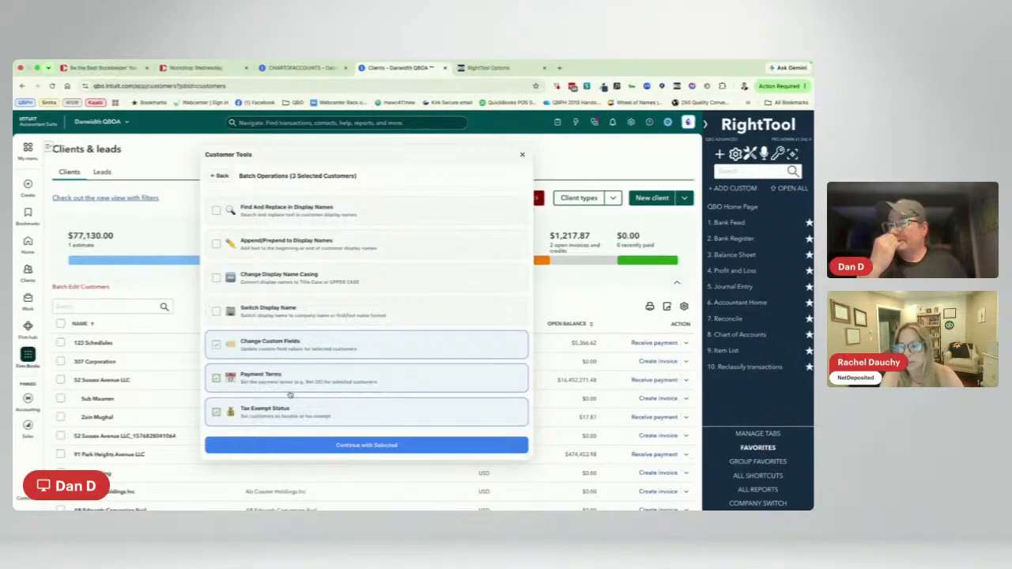
{"action": "left_click", "coordinate": [246, 289]}
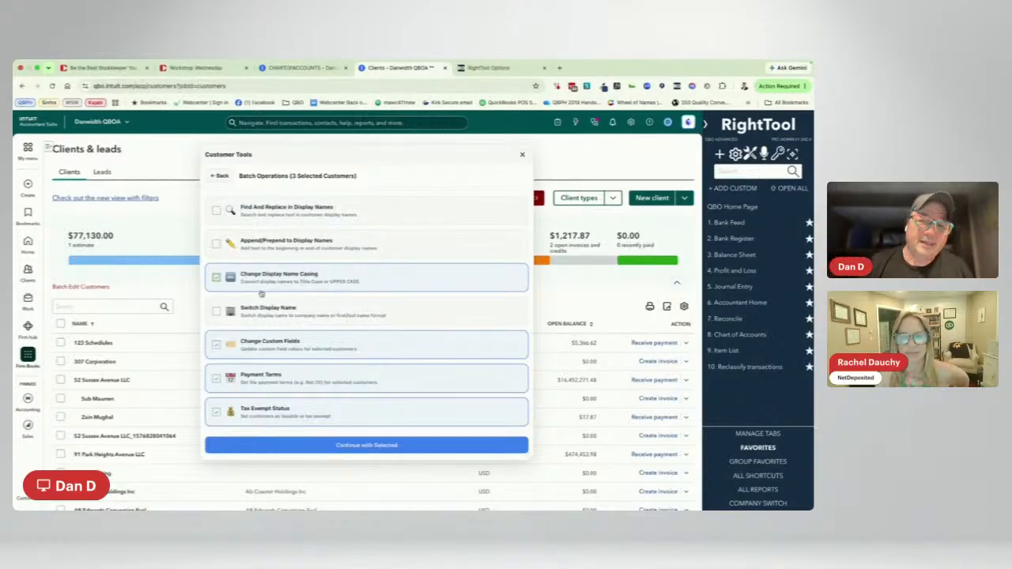
{"action": "left_click", "coordinate": [522, 156]}
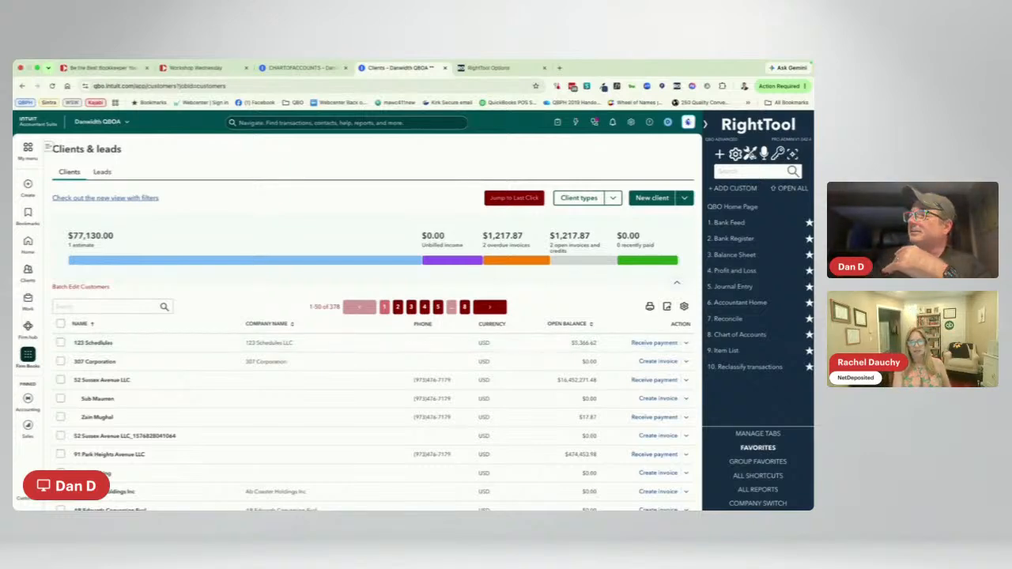
Open RightTool's settings and review the Deposit PRO and Bank Feeds PRO features
{"action": "left_click", "coordinate": [751, 154]}
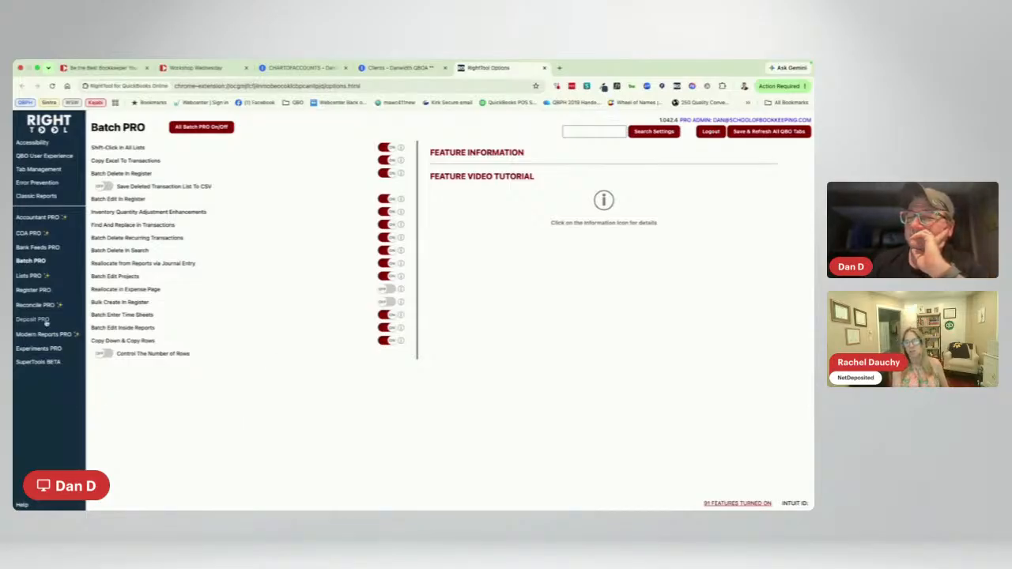
{"action": "left_click", "coordinate": [45, 320]}
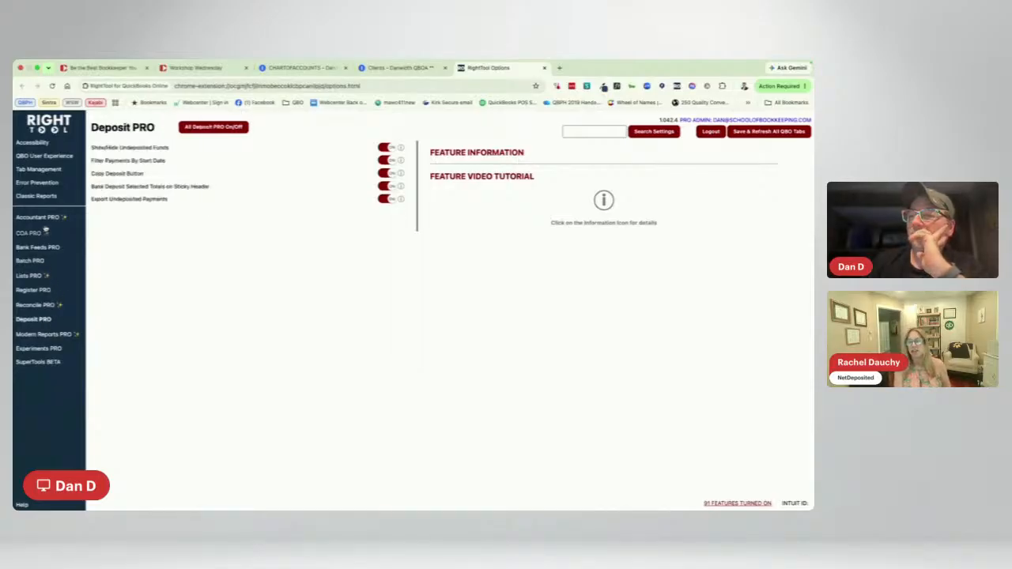
{"action": "left_click", "coordinate": [39, 248]}
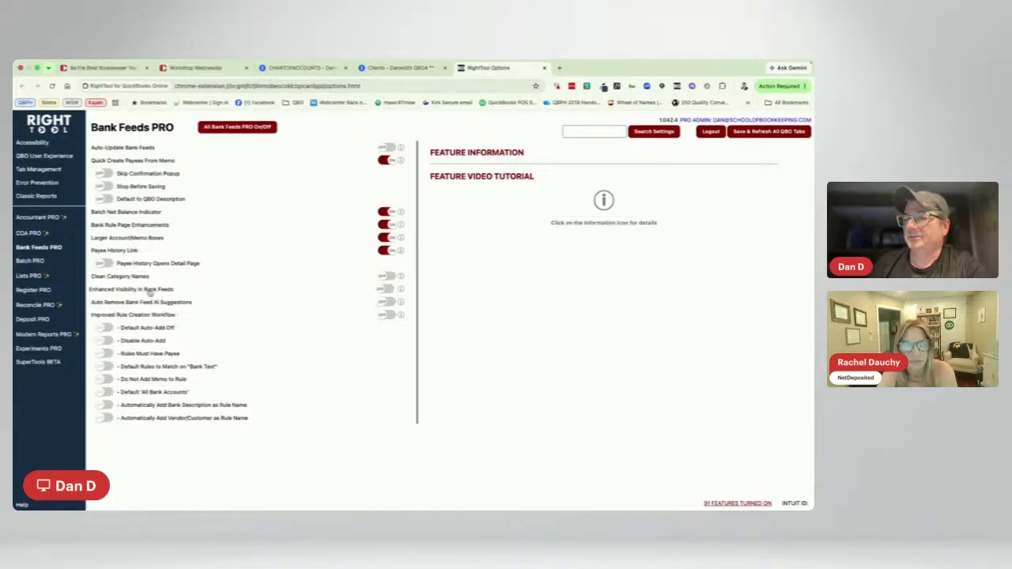
Turn on Enhanced Visibility in Bank Feeds, and show the feature information for it and for Larger Account/Memo Boxes
{"action": "left_click", "coordinate": [384, 289]}
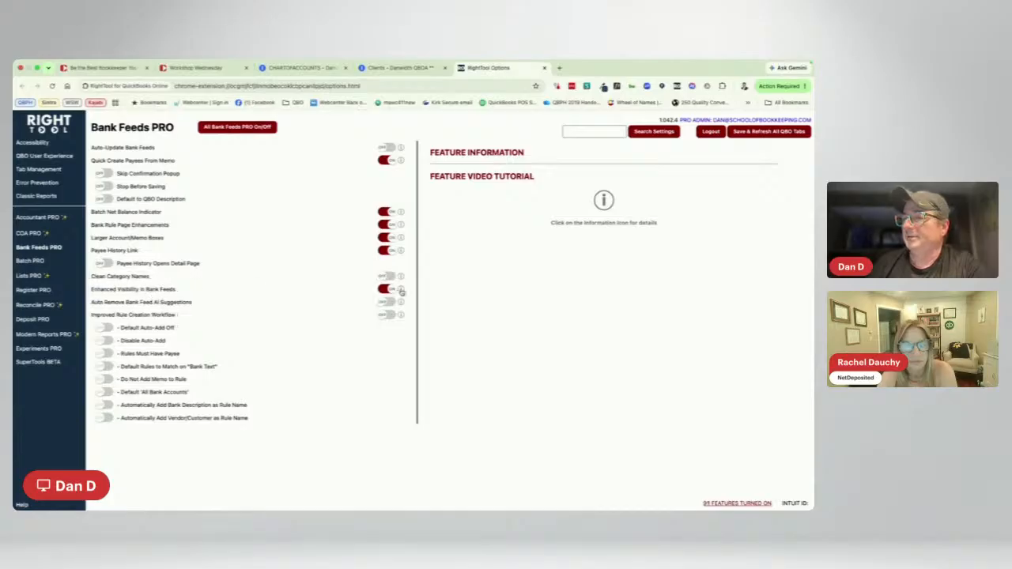
{"action": "left_click", "coordinate": [401, 290]}
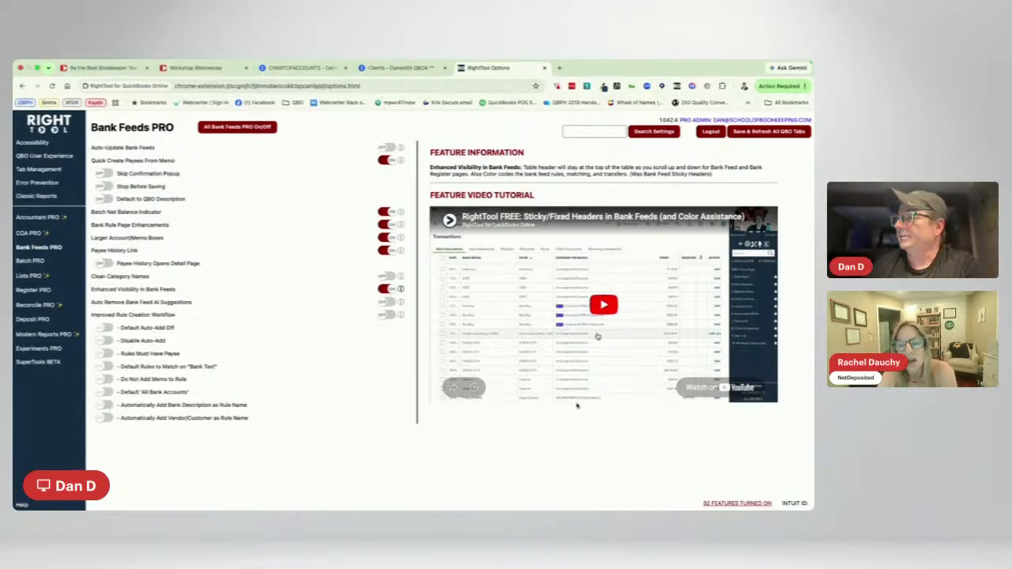
{"action": "mouse_move", "coordinate": [629, 498]}
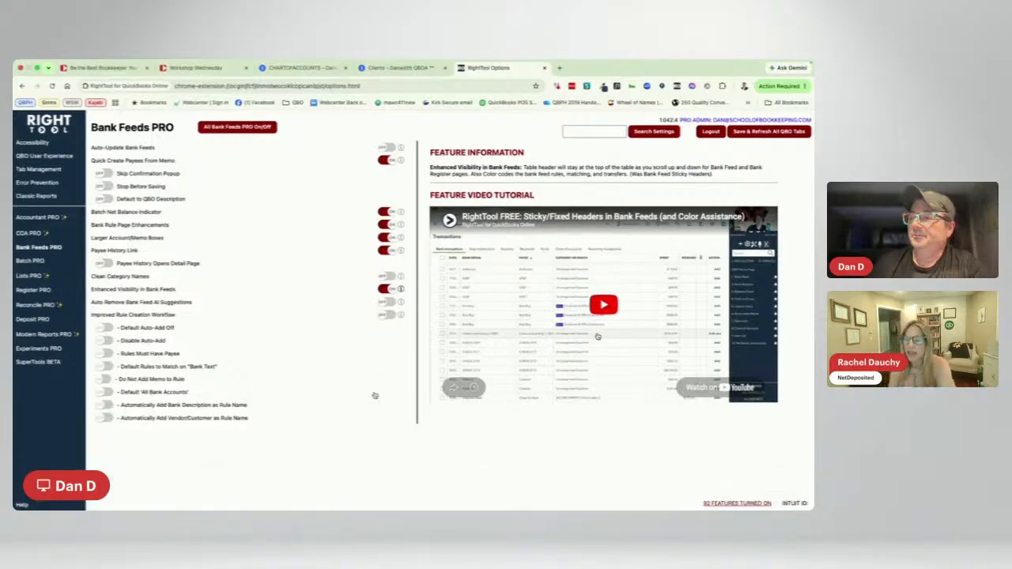
{"action": "left_click", "coordinate": [400, 238]}
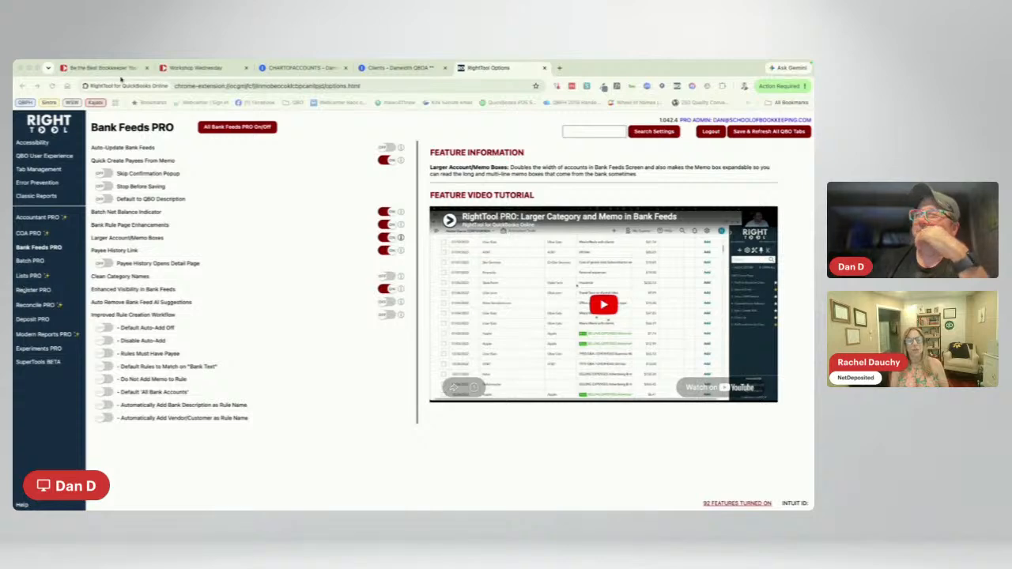
Return to the Clients & leads list and look through the browser's QBO bookmarks folder without opening any bookmark
{"action": "left_click", "coordinate": [399, 68]}
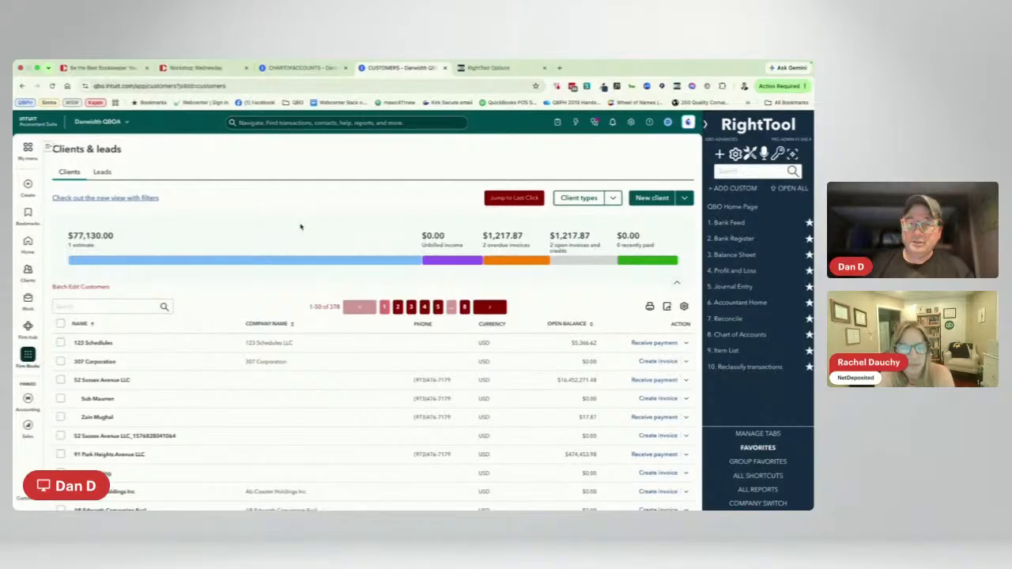
{"action": "mouse_move", "coordinate": [30, 214]}
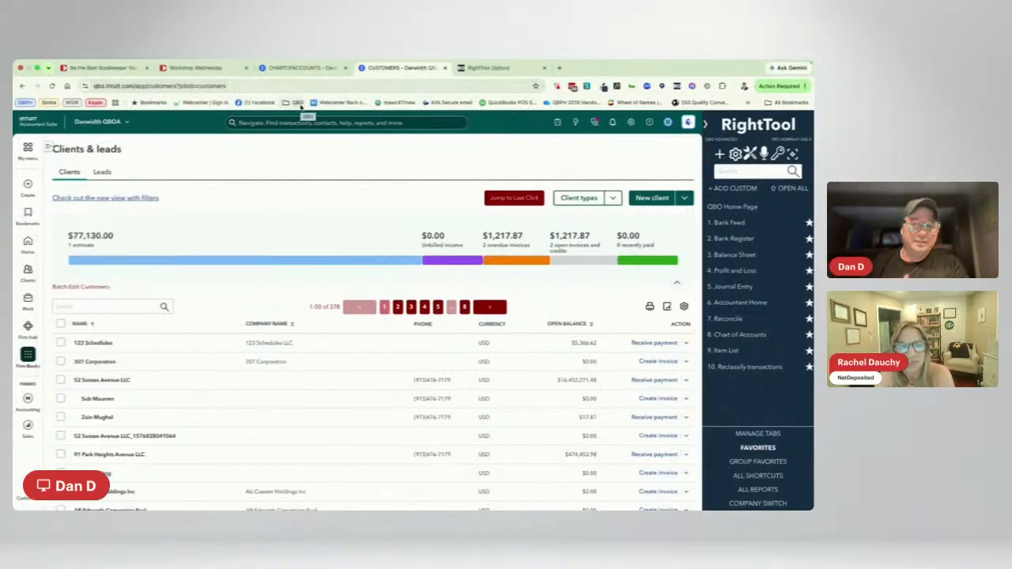
{"action": "left_click", "coordinate": [300, 106]}
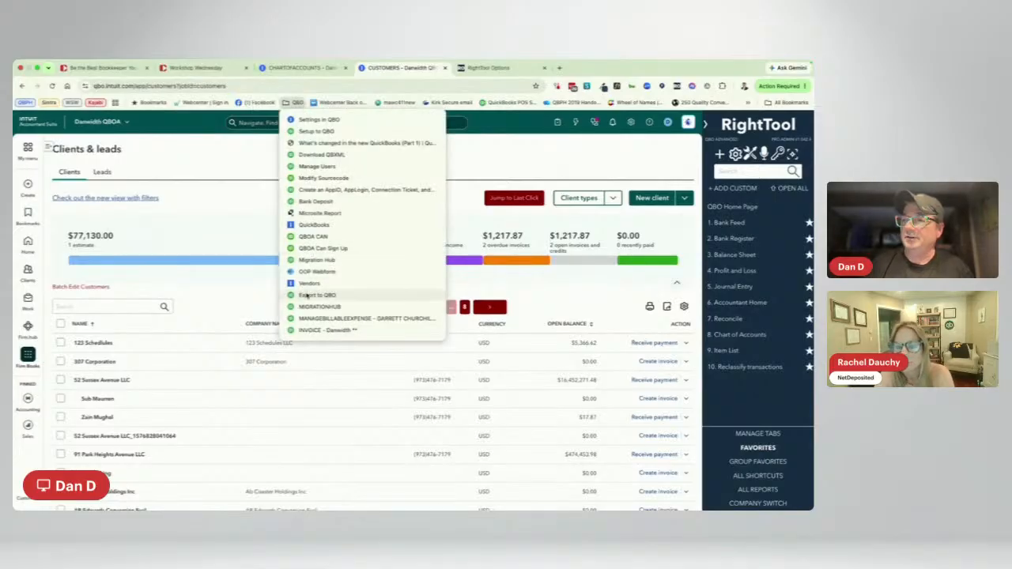
{"action": "left_click", "coordinate": [218, 236]}
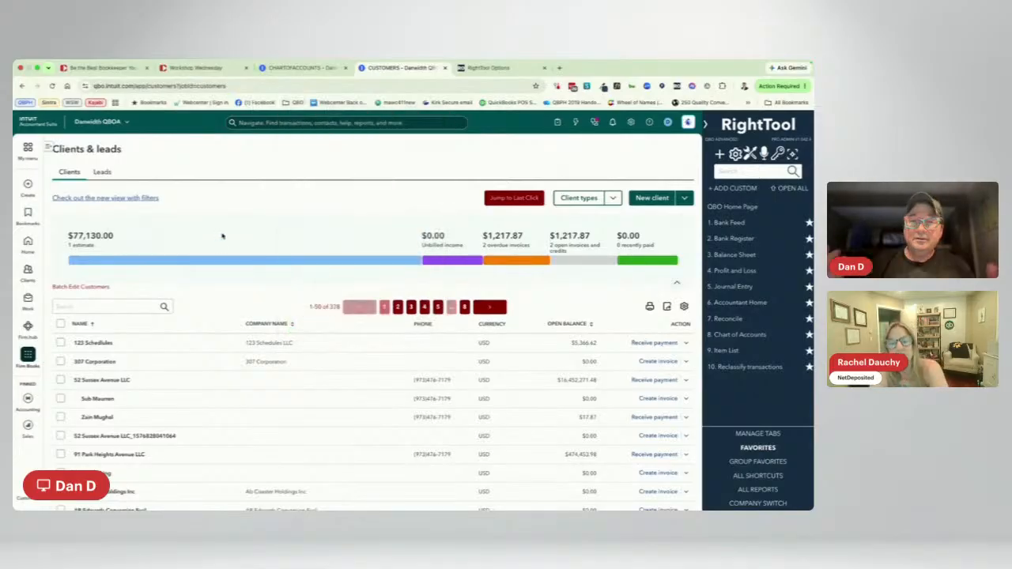